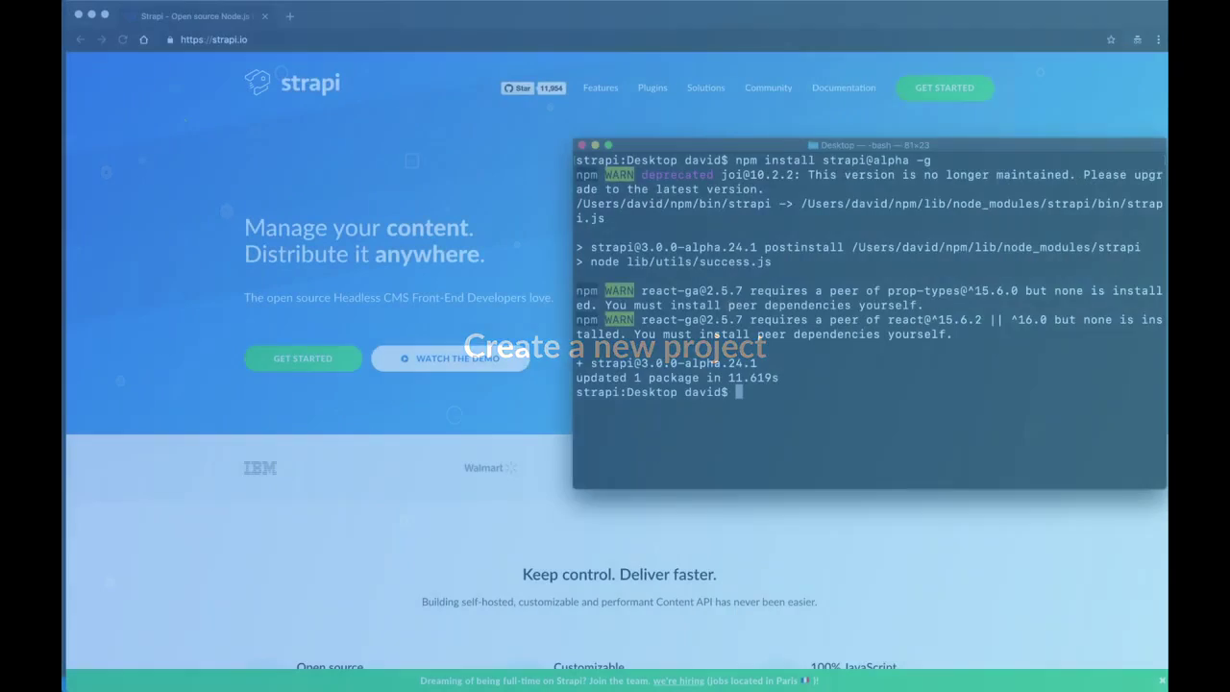
Step: In the Projects folder, run 'strapi new cms --quickstart' to create the cms project
text(cd P)
key(Tab)
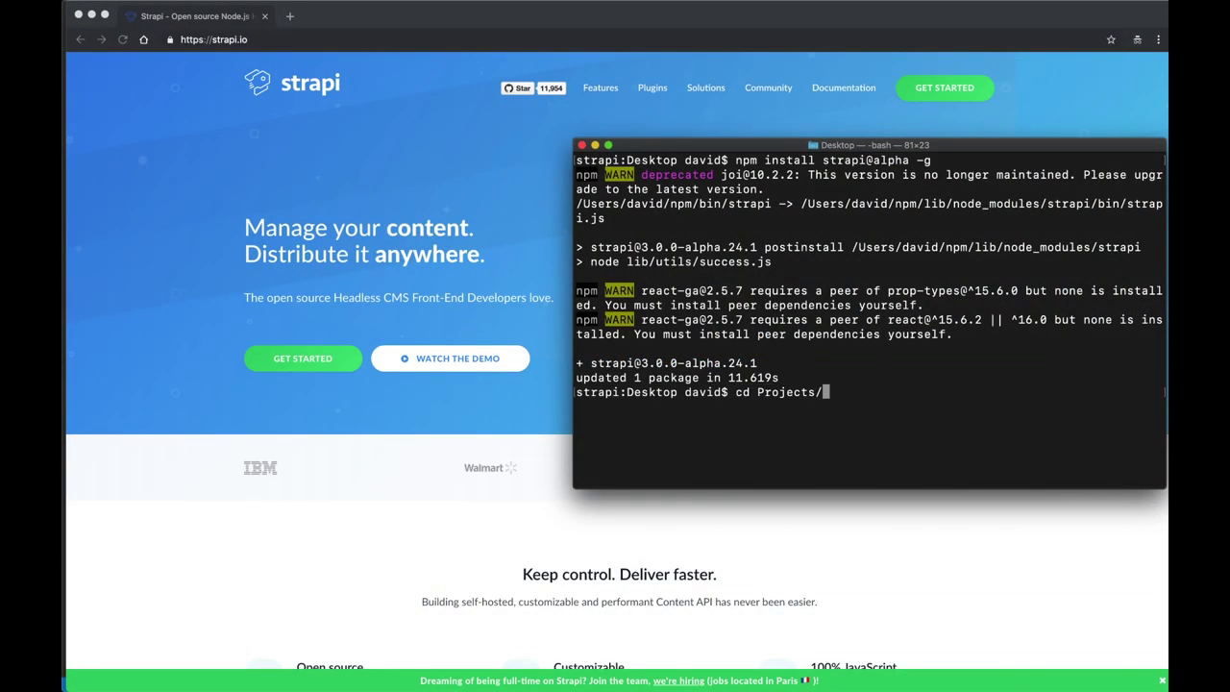
key(Return)
text(strapi new c)
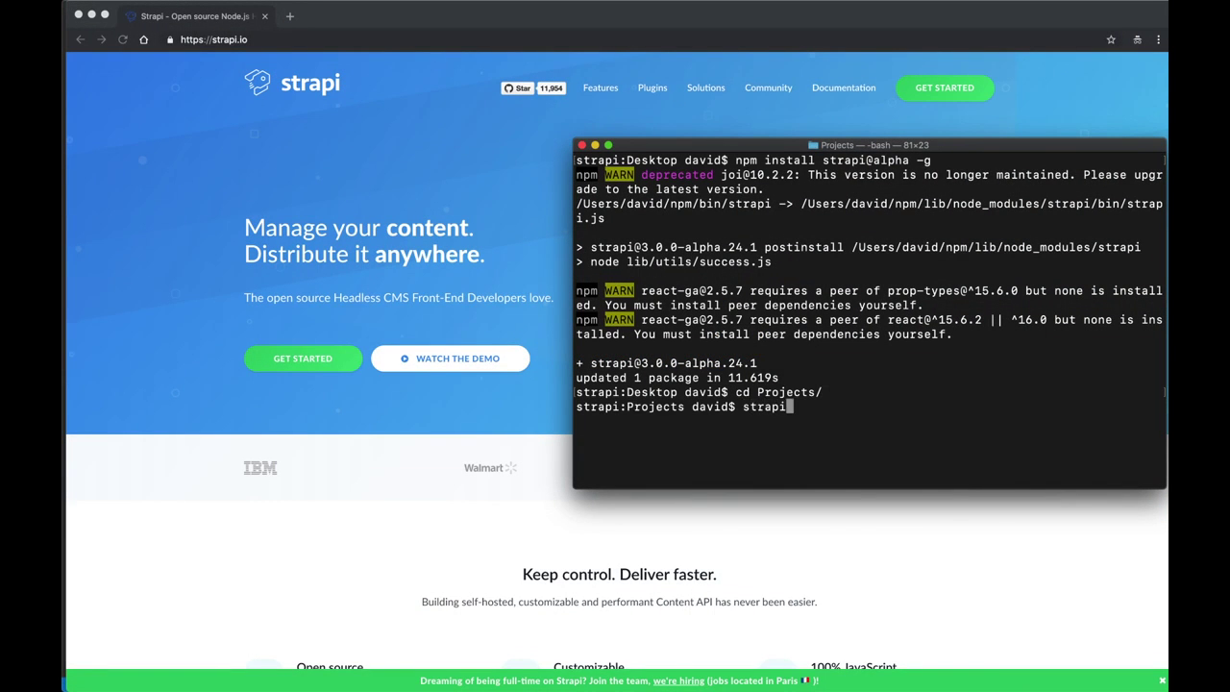
text(ms --quickstart)
key(Return)
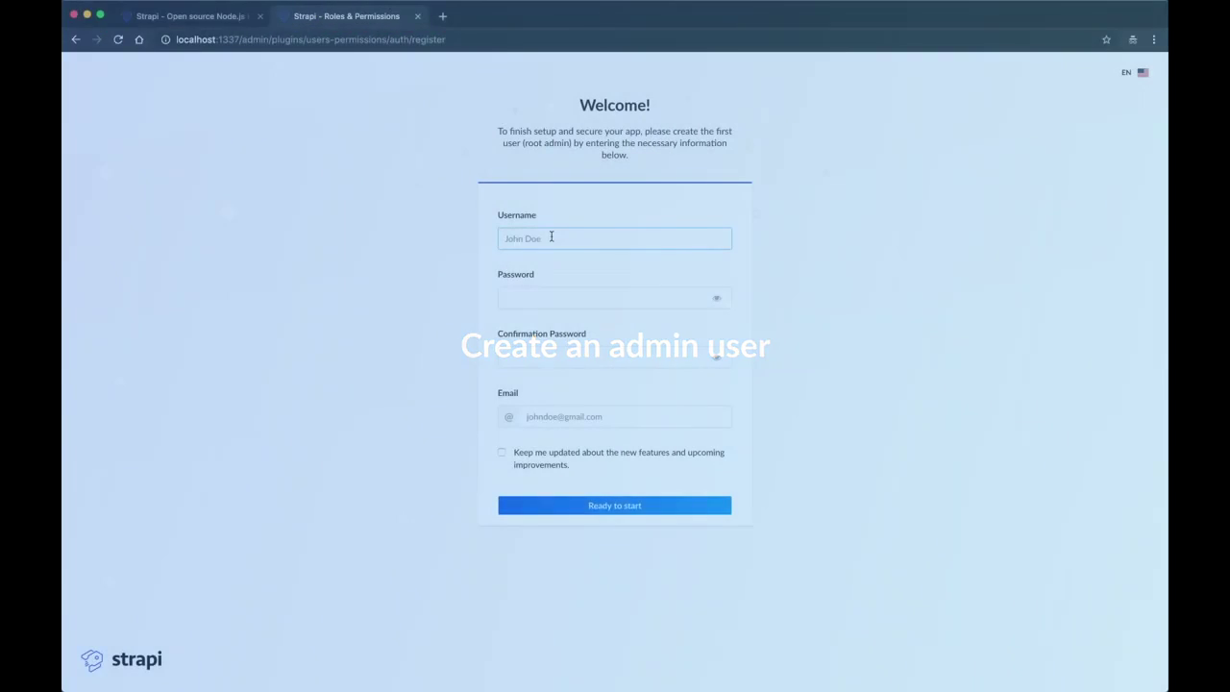
Step: Register the root admin with a username, a password and its confirmation, and the admin's e-mail
text(ulbocuse)
click(606, 298)
text(••••••)
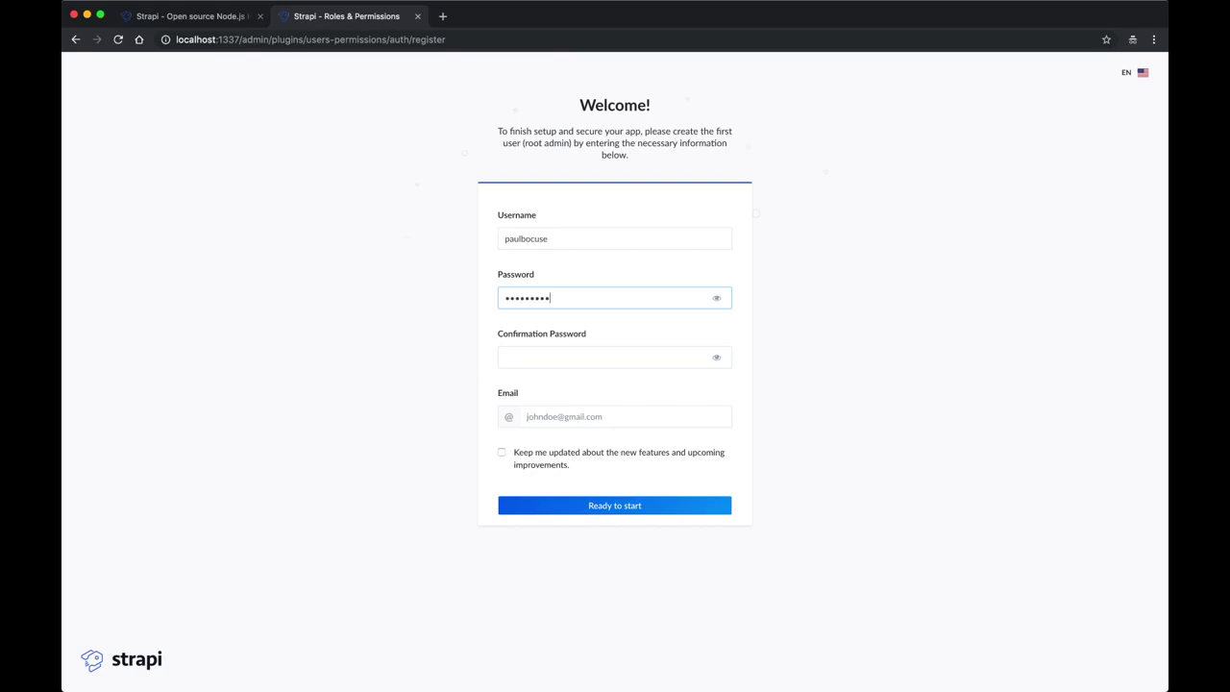
click(606, 357)
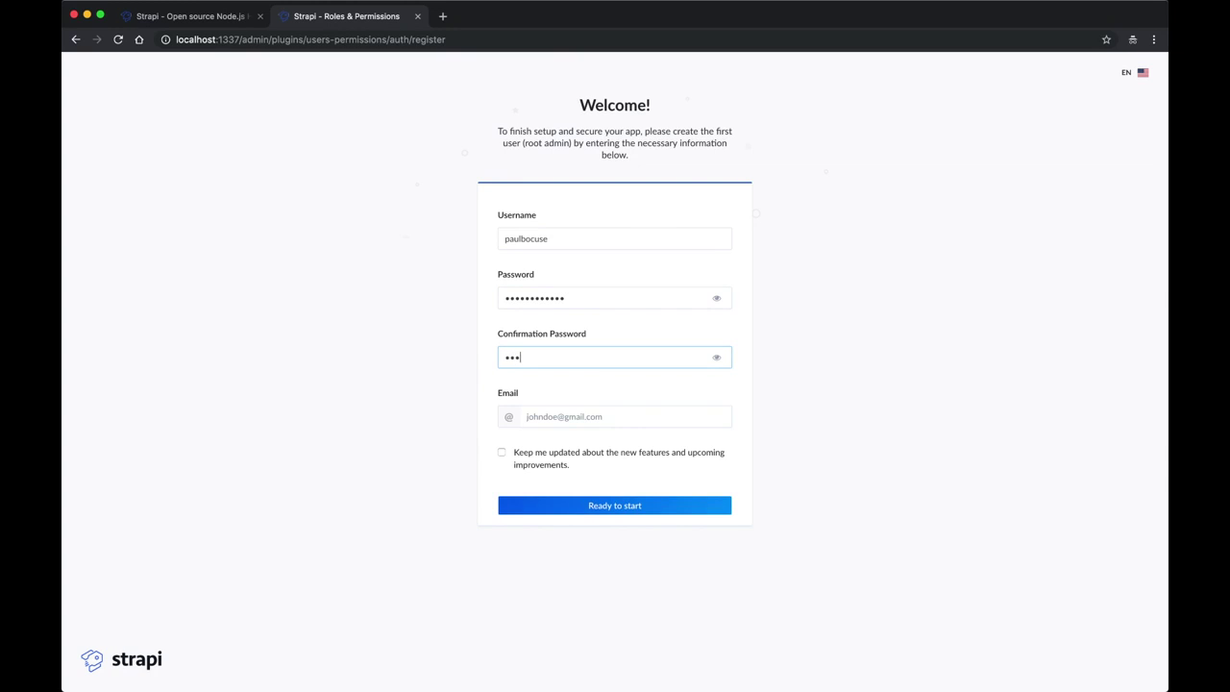
click(606, 416)
key(Return)
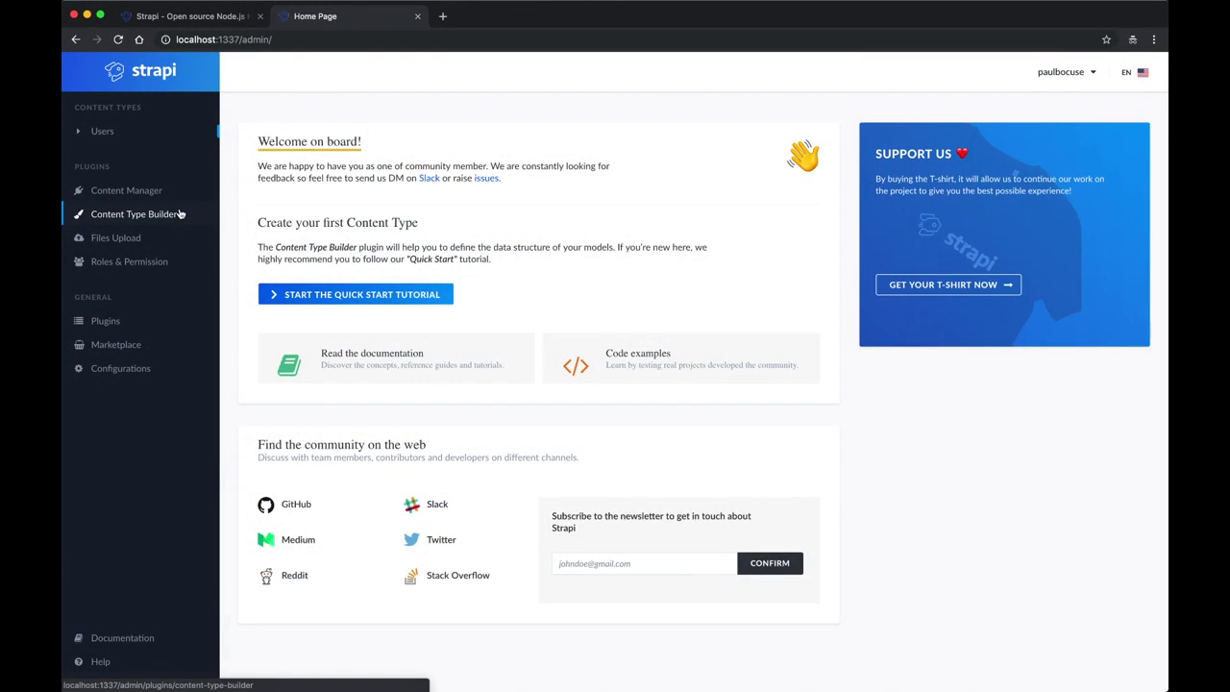
Step: In Content Type Builder, add a 'restaurant' content type described as 'Recommended Restaurants'
click(180, 214)
click(1106, 186)
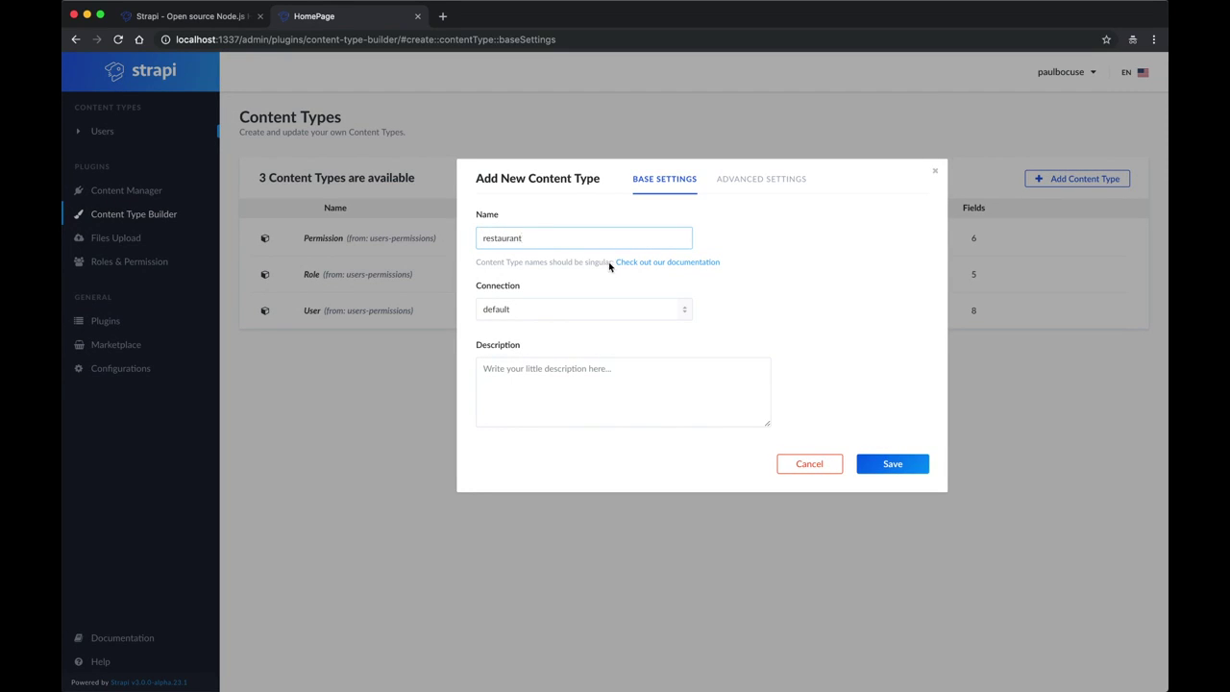
click(602, 370)
text(Recommended Restaurants)
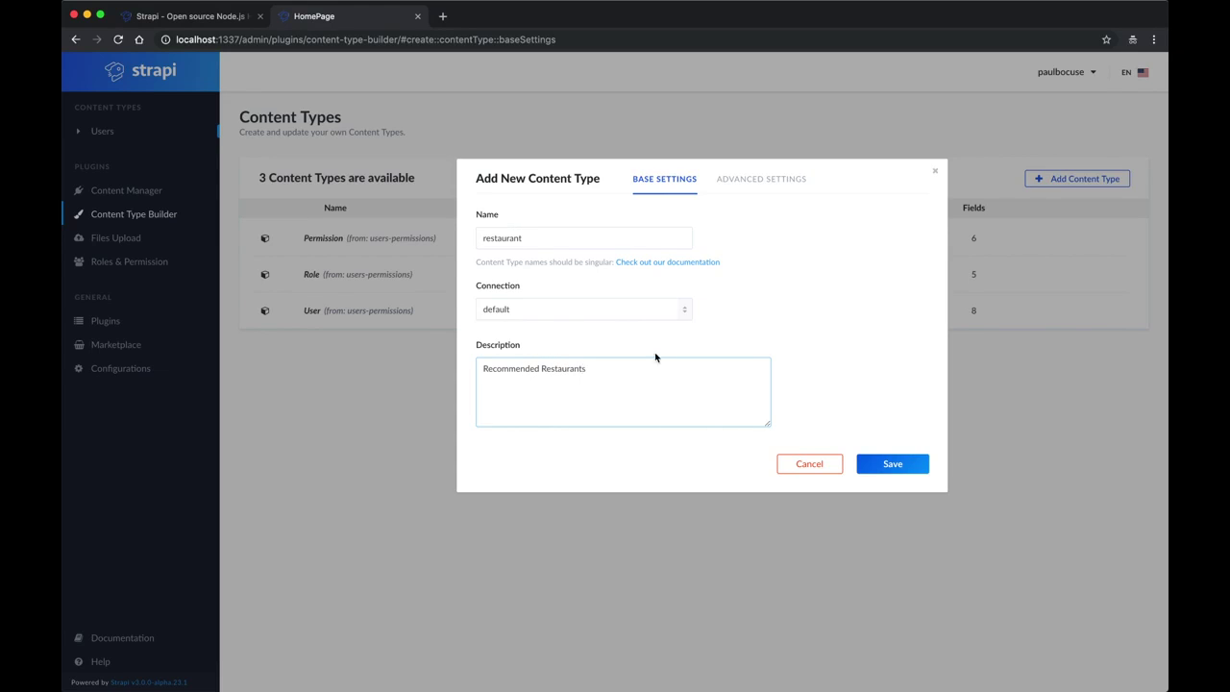
click(884, 464)
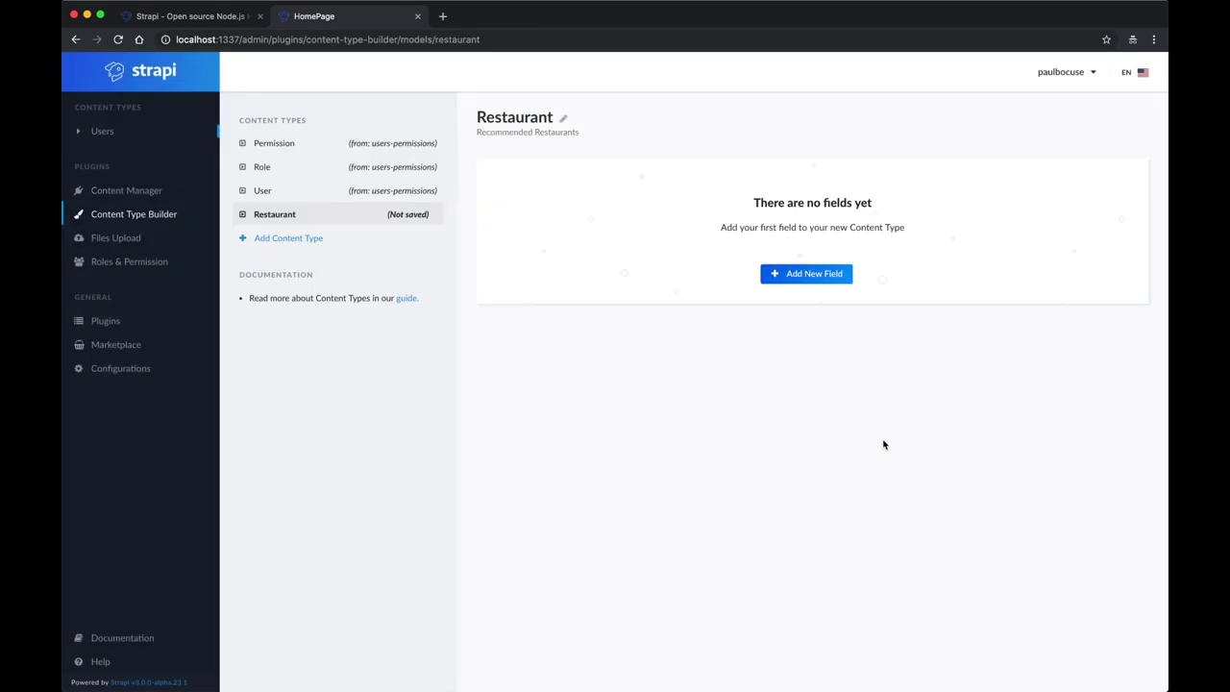
Step: Add a required, unique String field 'name' to Restaurant
click(810, 275)
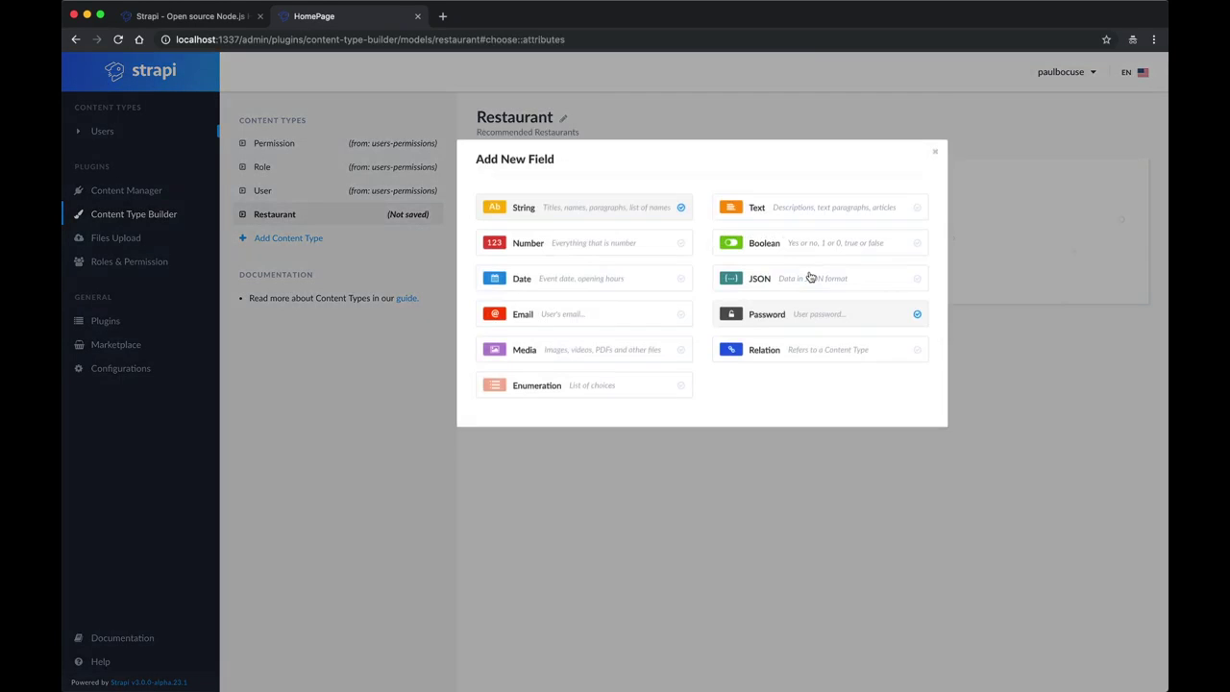
click(605, 231)
text(n)
click(719, 184)
click(482, 301)
click(480, 344)
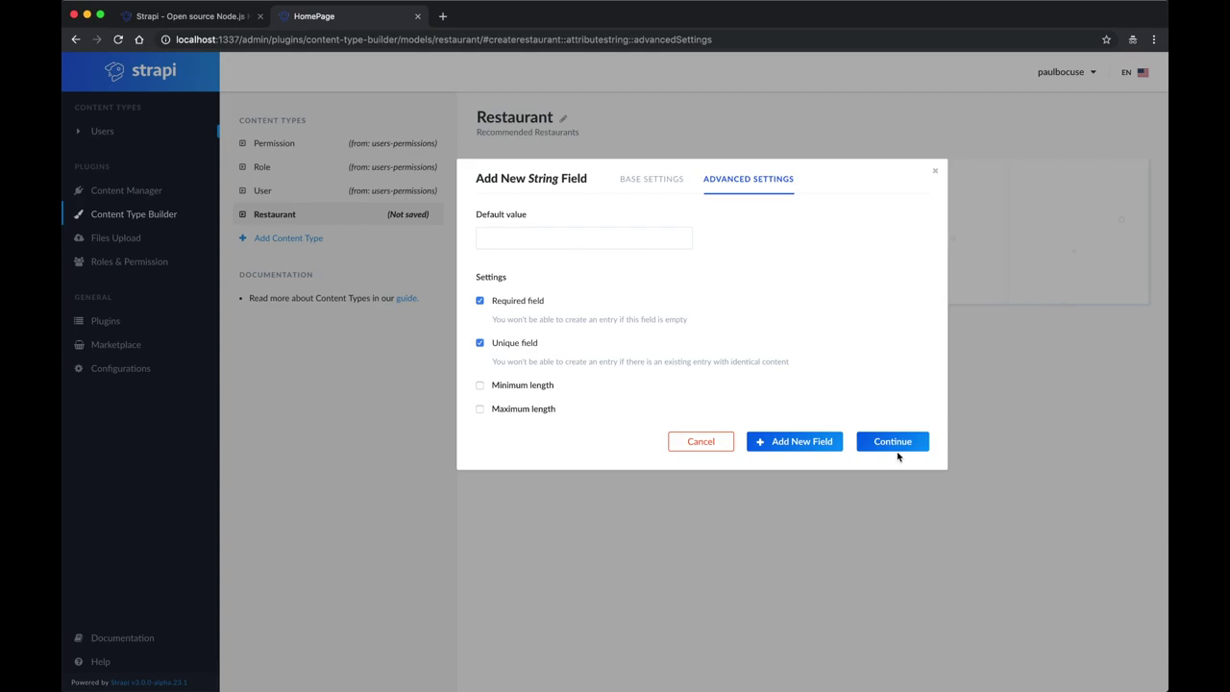
click(899, 448)
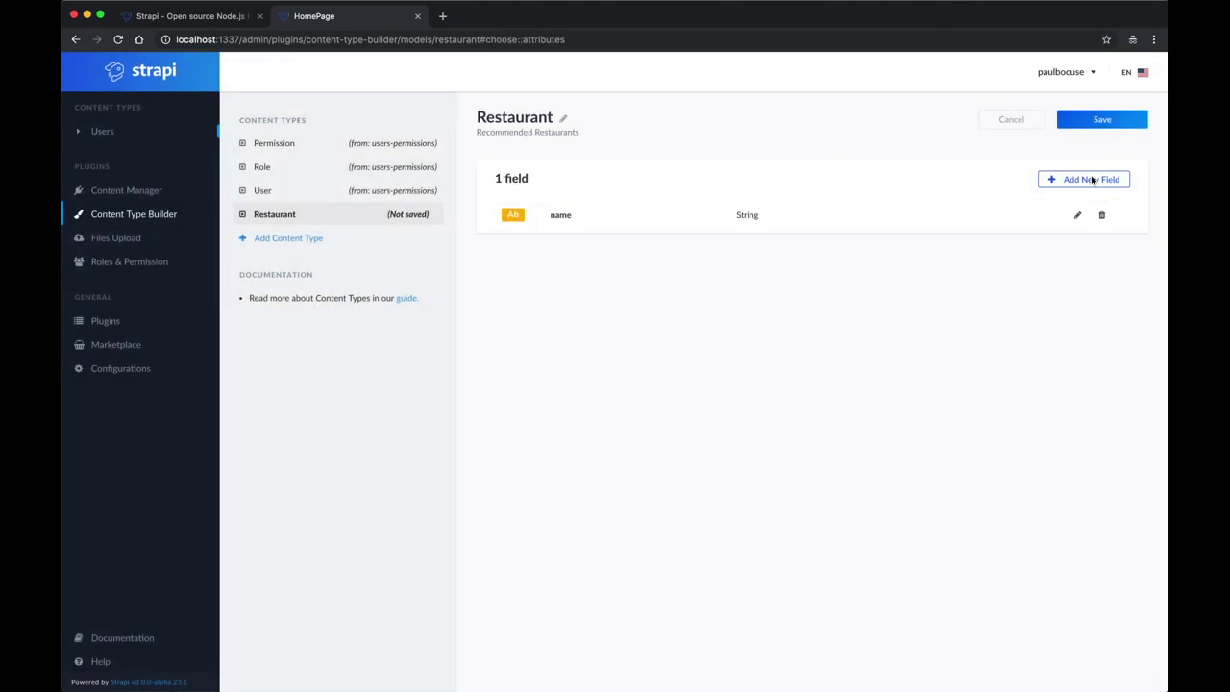
Step: Add a WYSIWYG Text field 'description' and save the Restaurant content type
click(1092, 180)
click(823, 229)
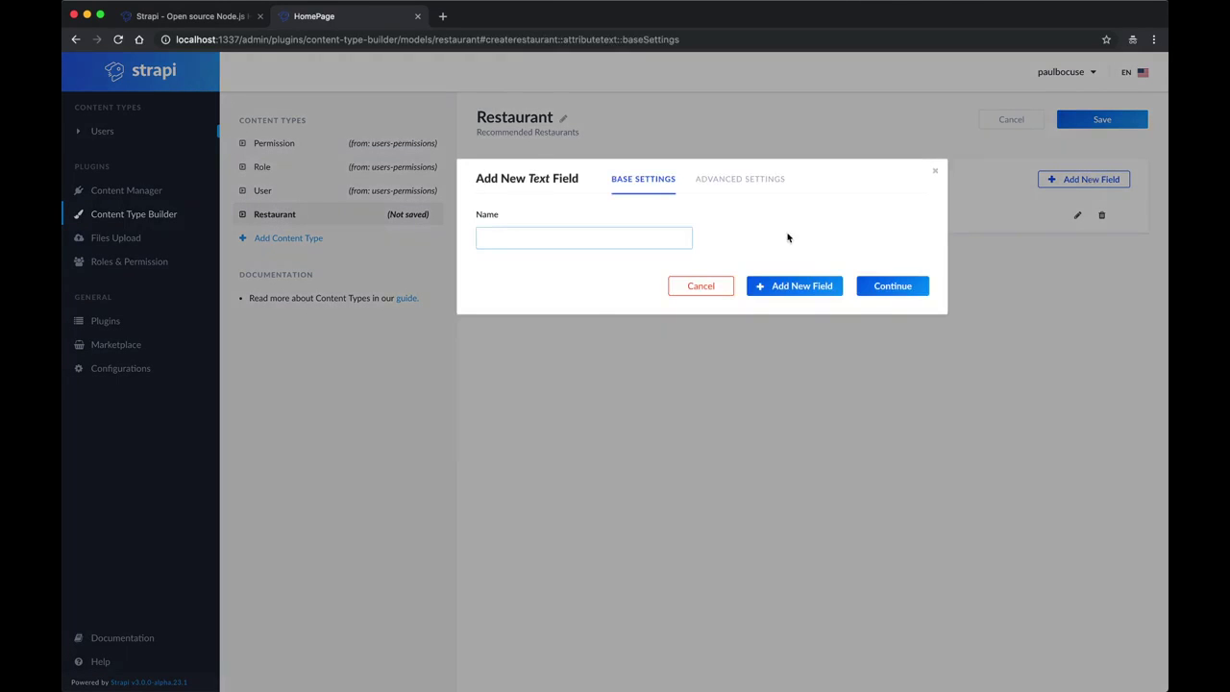
text(description)
click(772, 181)
click(480, 349)
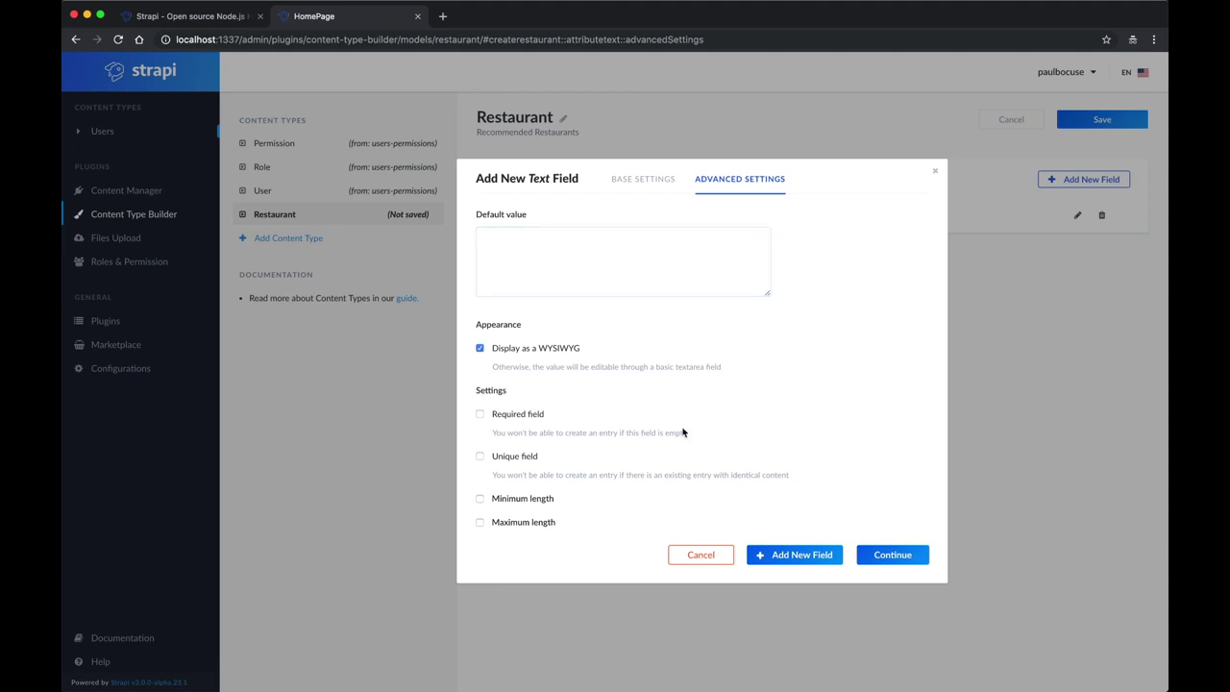
click(877, 556)
click(1102, 119)
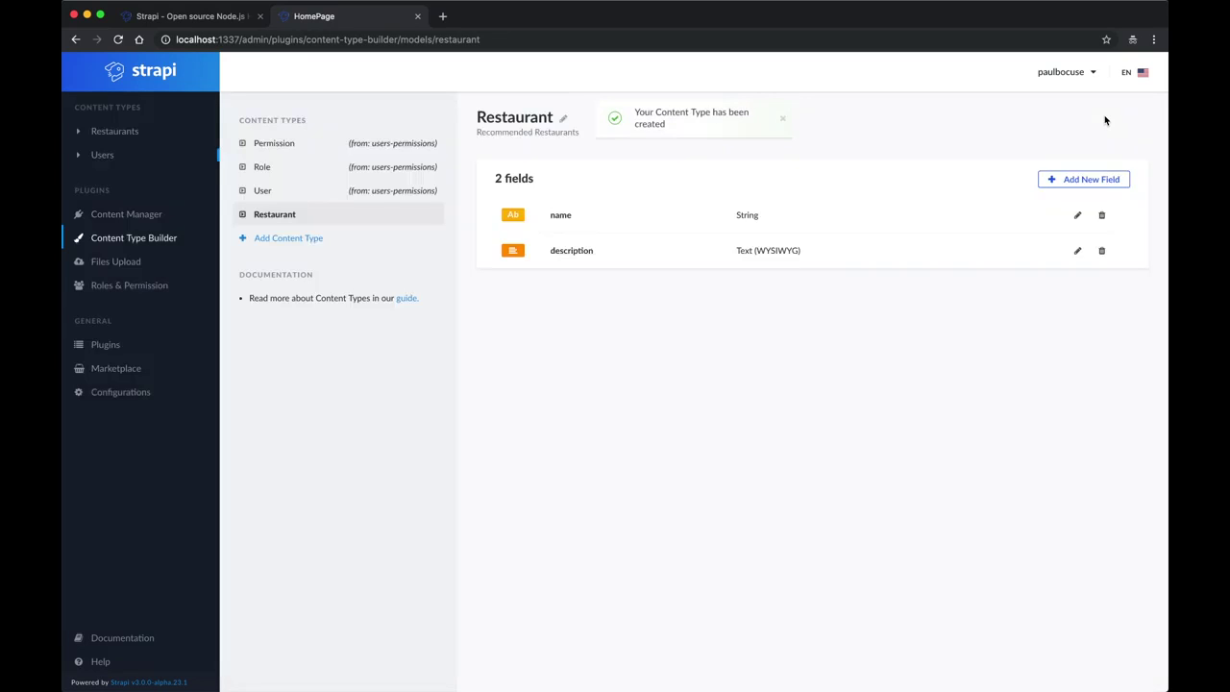
Step: Add a 'category' content type with description 'Restaurant Categories'
click(141, 75)
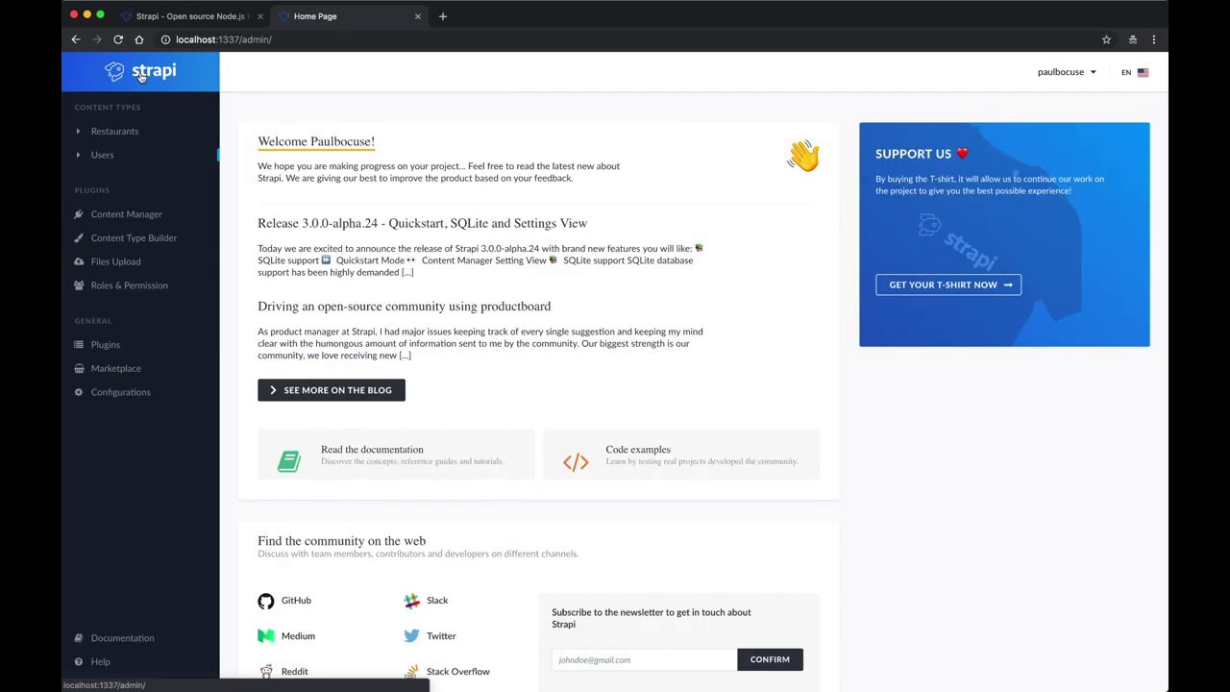
click(140, 237)
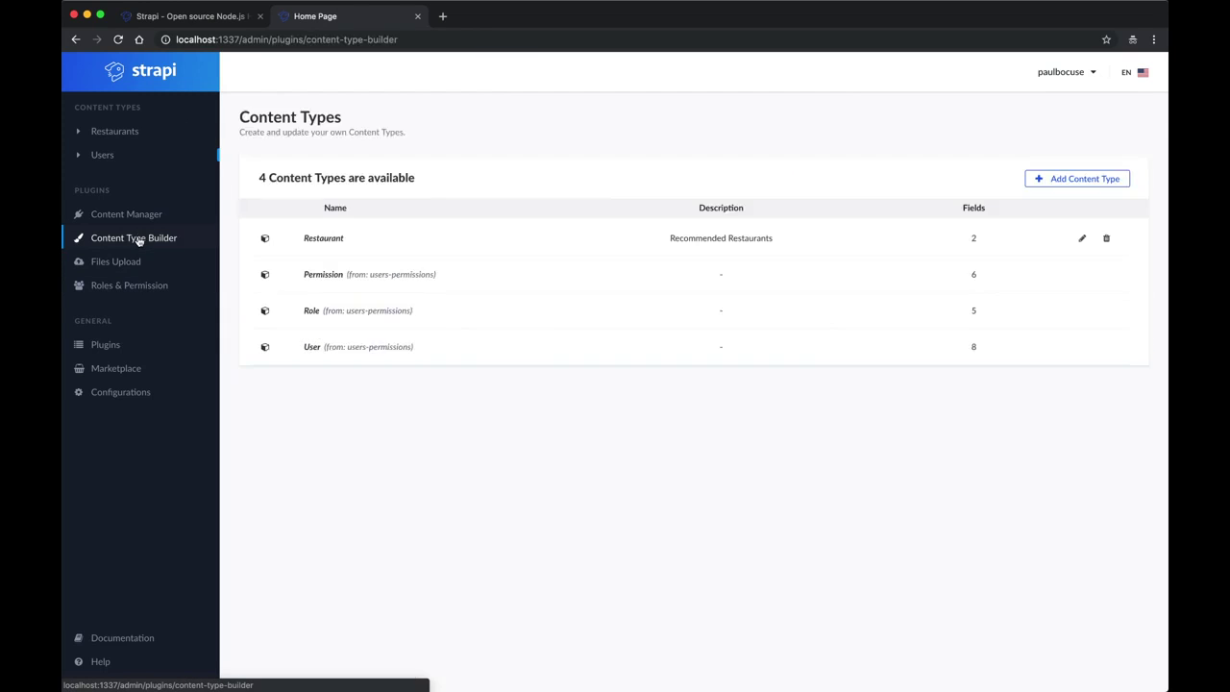
click(1077, 183)
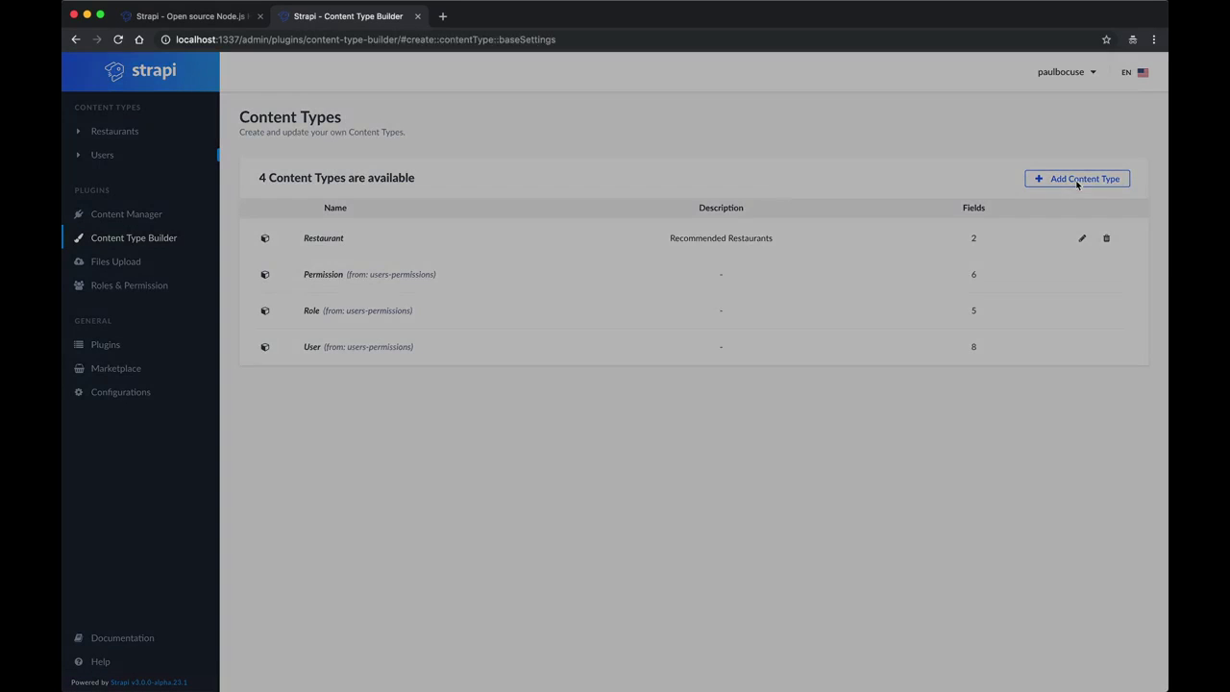
click(580, 238)
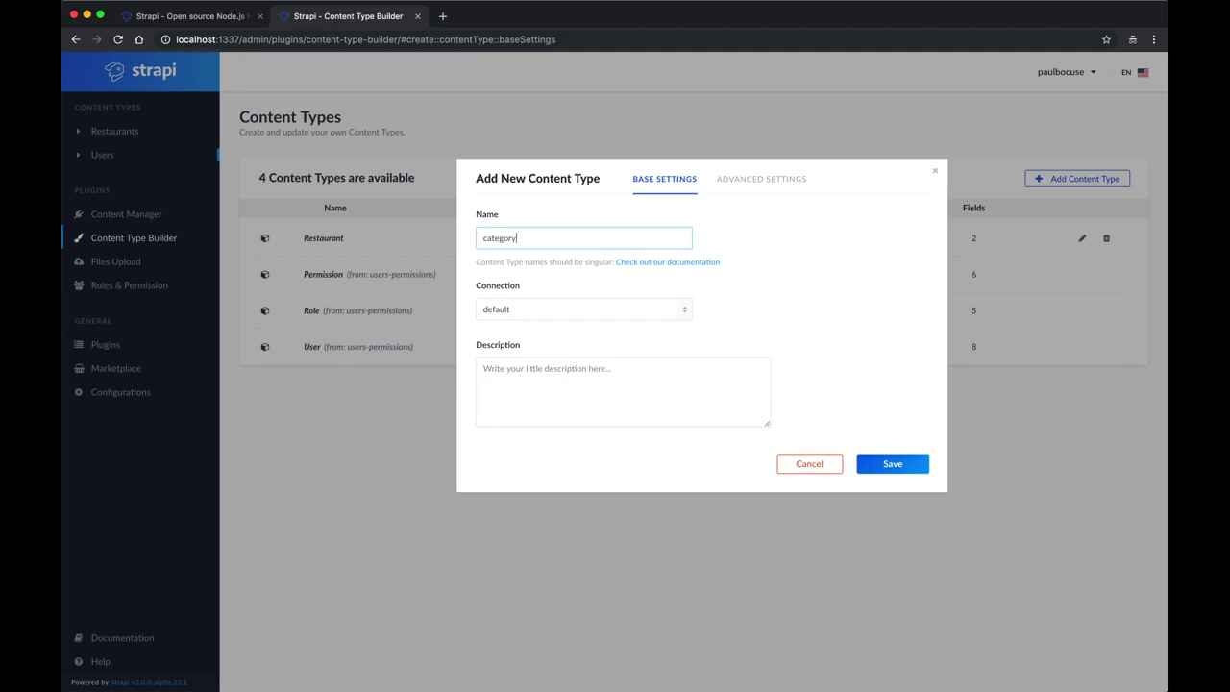
text(Restaurant Categories)
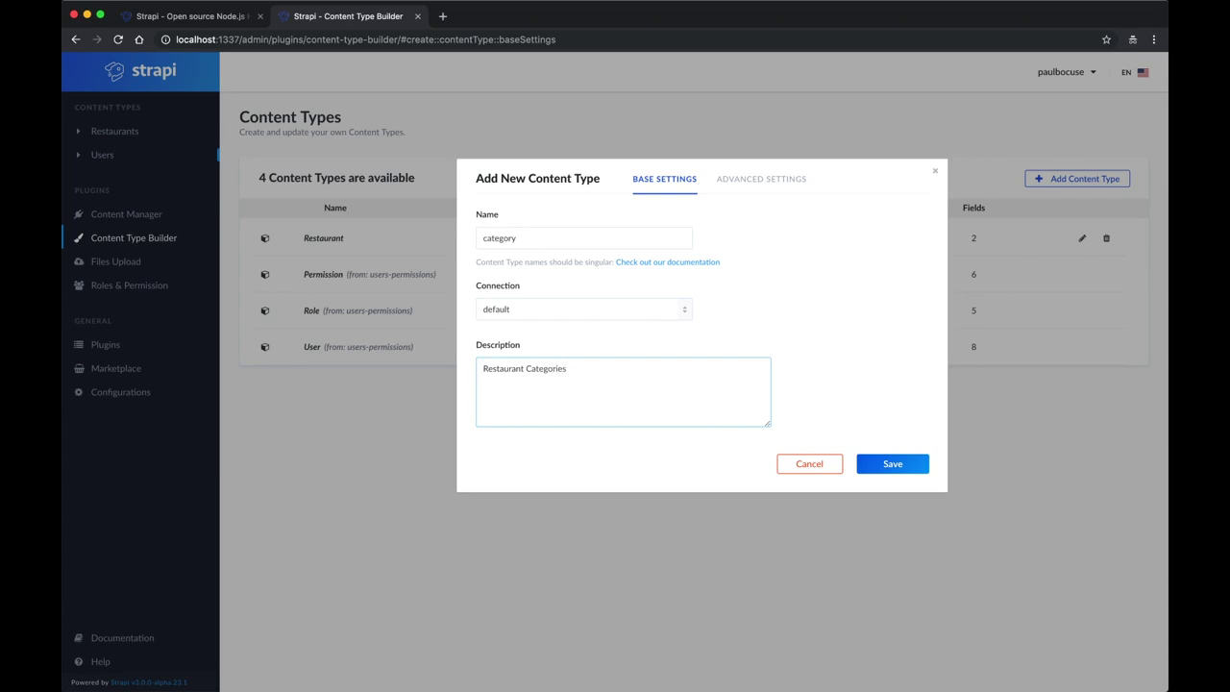
click(893, 464)
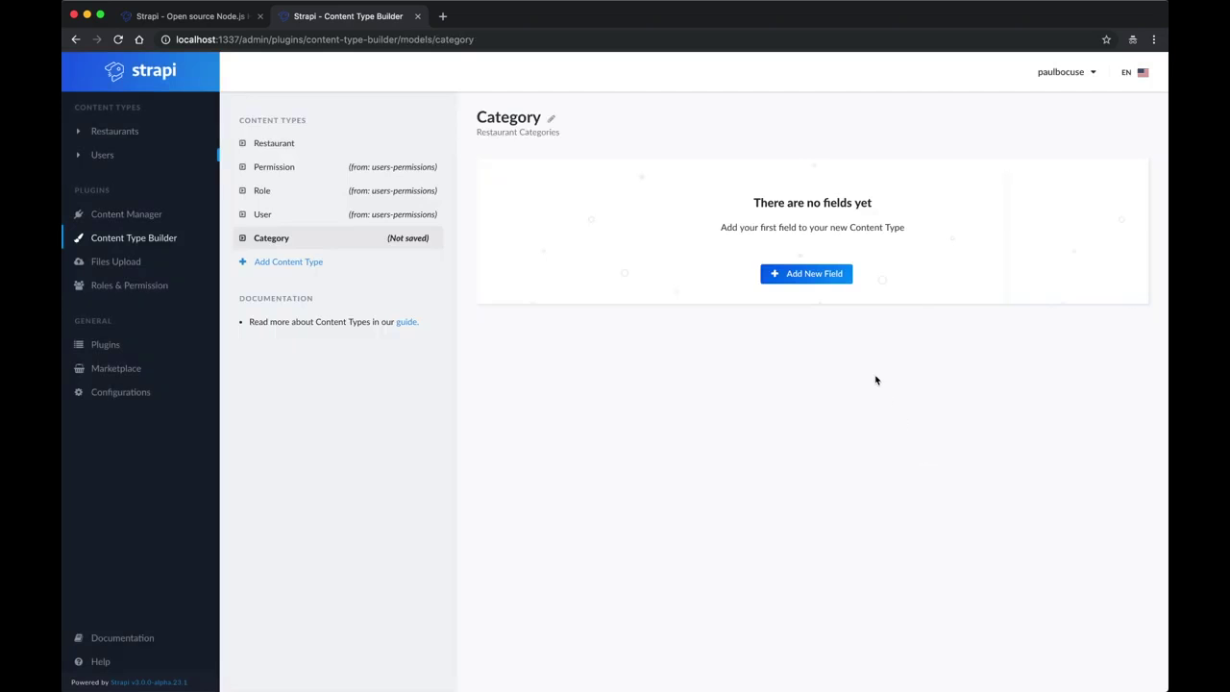
click(802, 274)
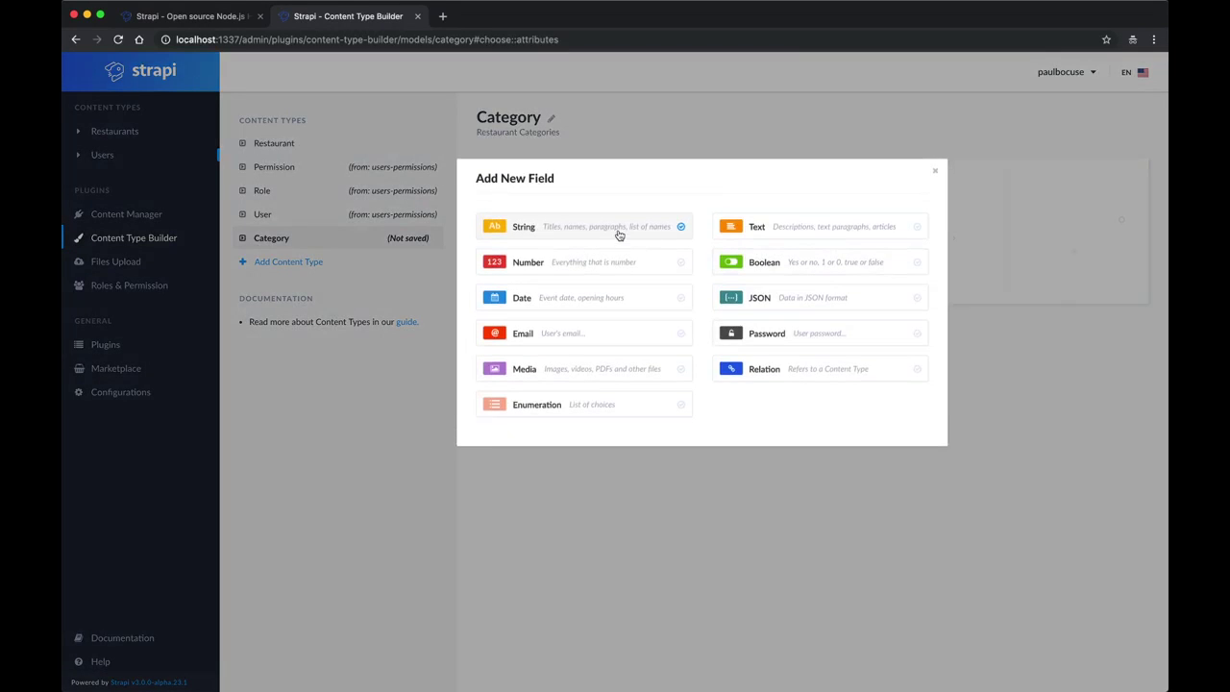
Step: Give Category a String field 'name' marked Required and Unique
click(619, 235)
text(name)
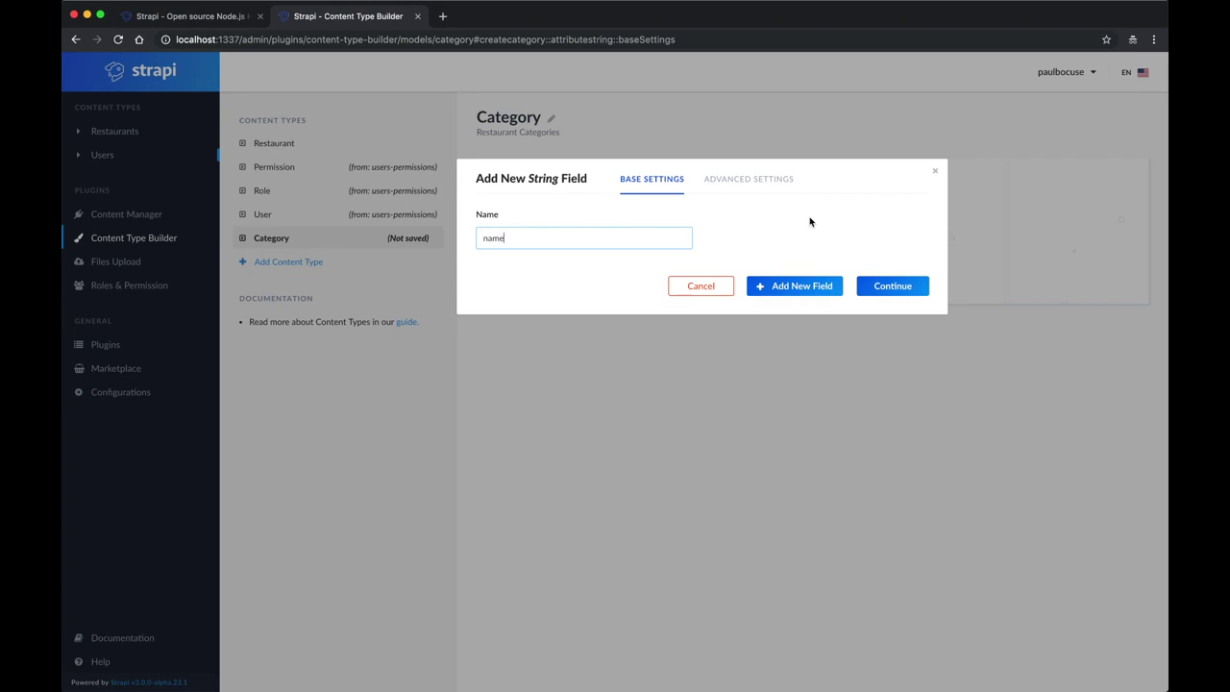
click(774, 185)
click(480, 304)
click(481, 344)
click(873, 444)
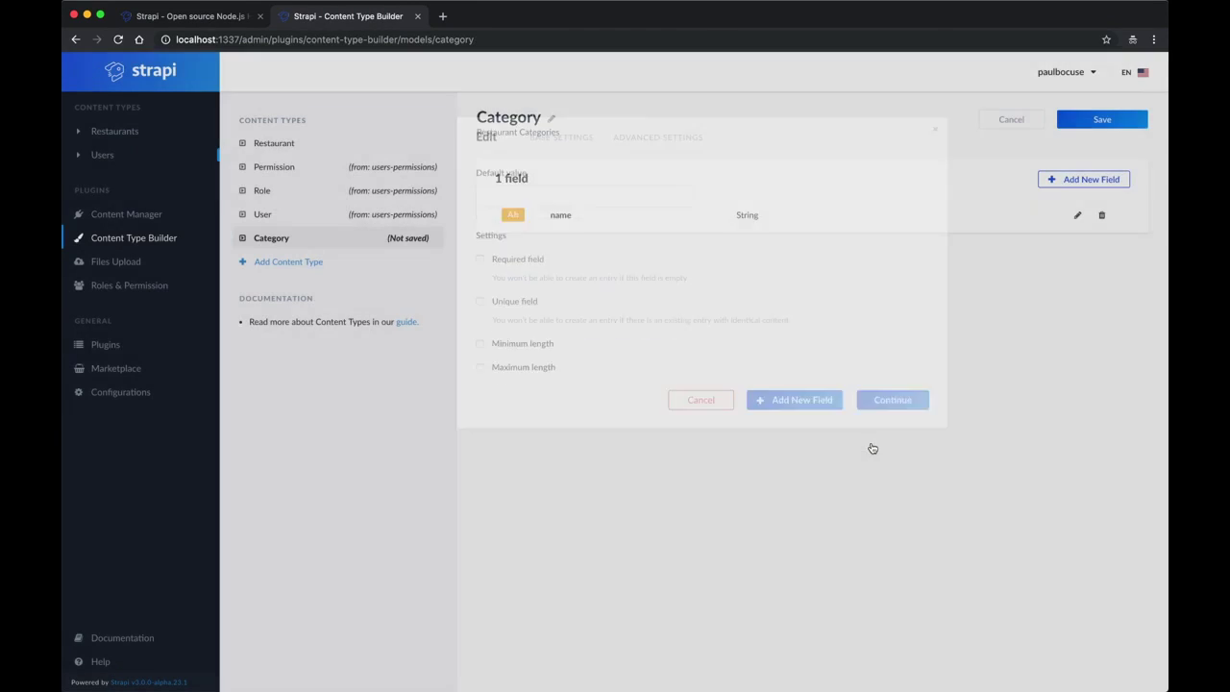
click(1101, 183)
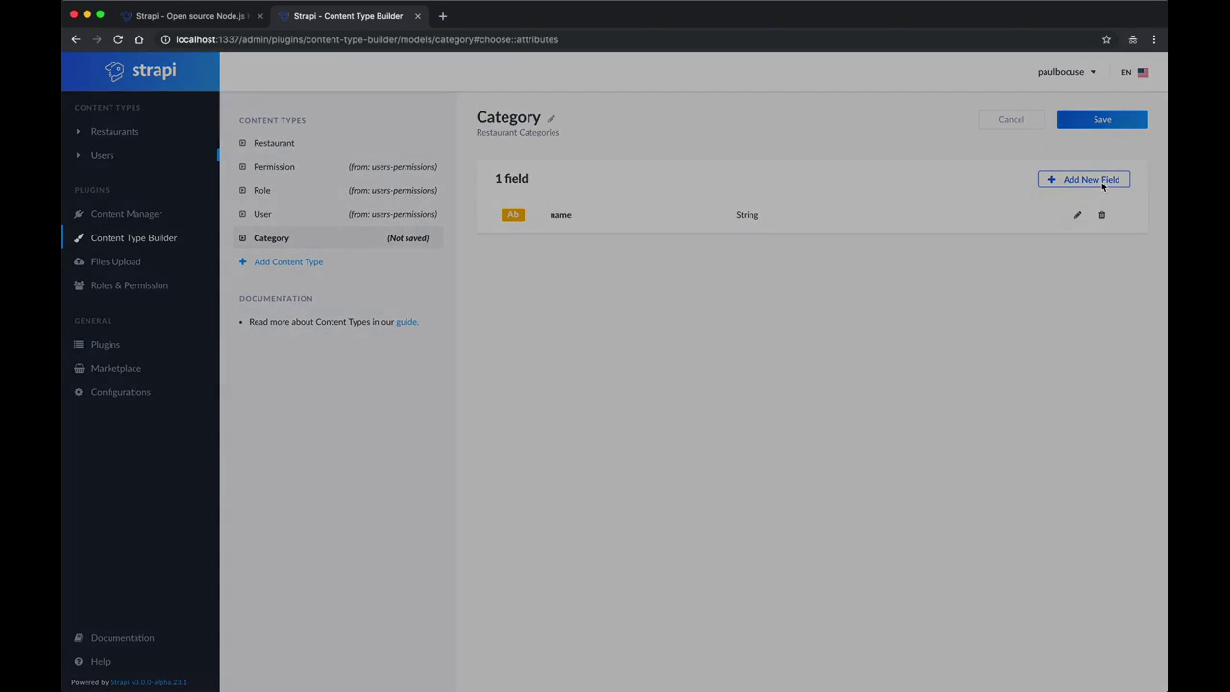
Step: Add a many-to-many 'restaurants' relation to Restaurant on Category and save it
click(803, 377)
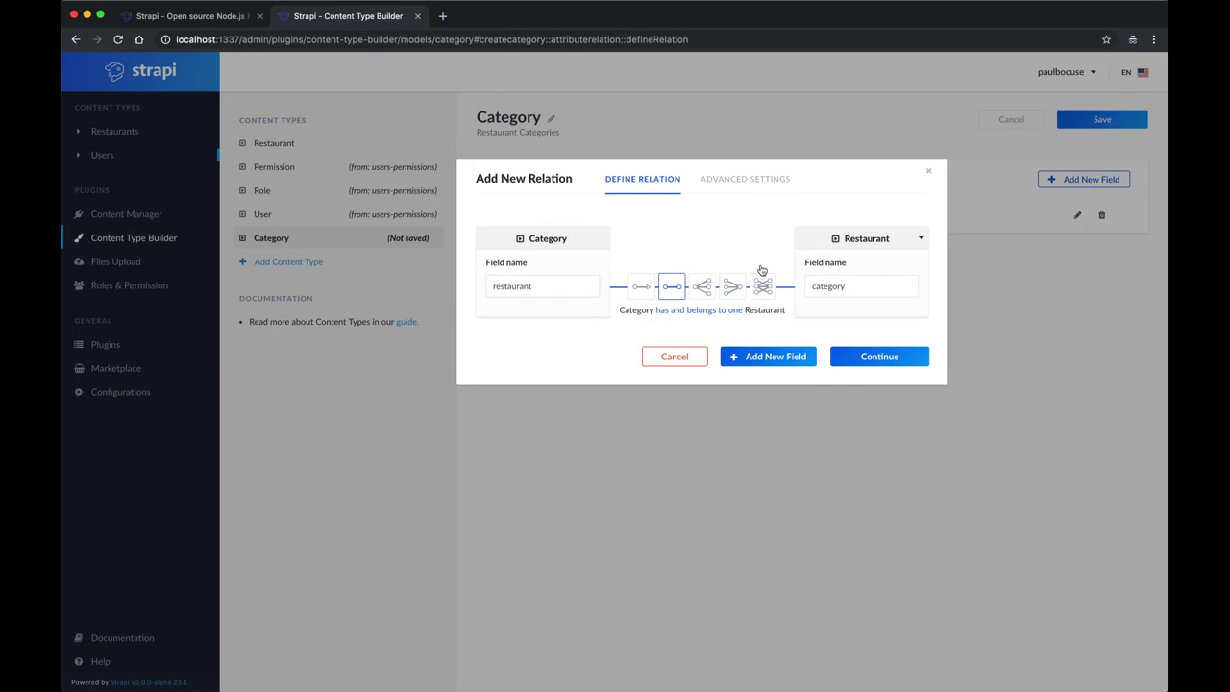
click(763, 287)
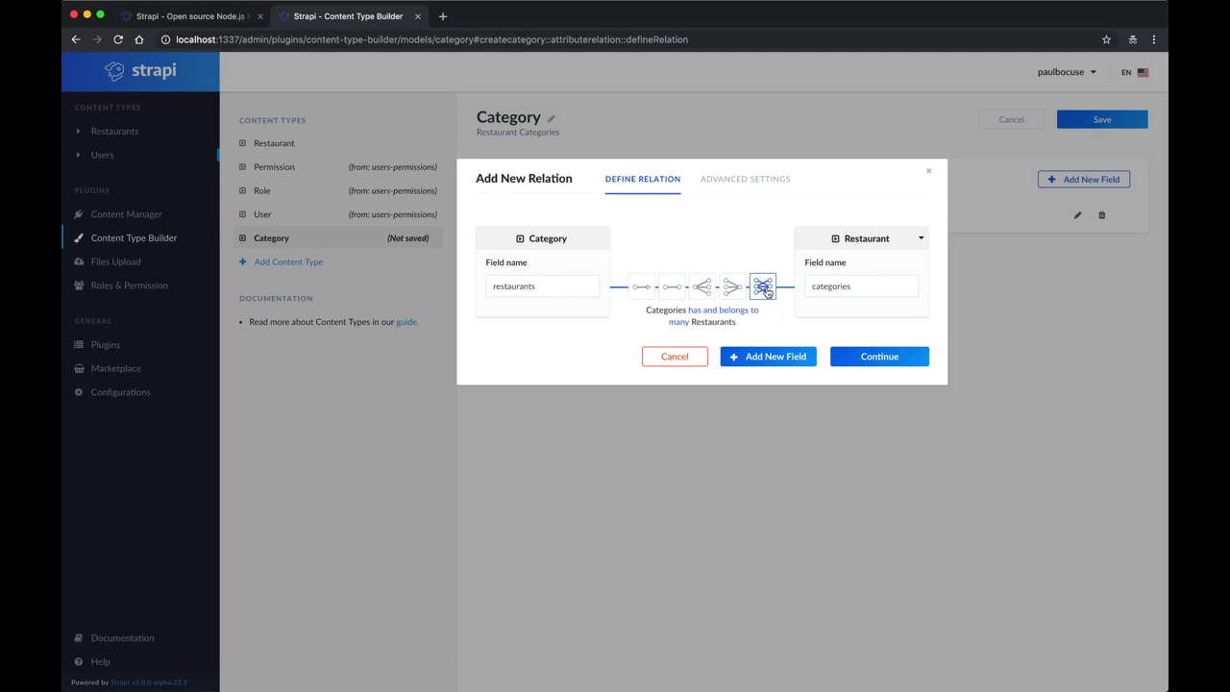
click(883, 366)
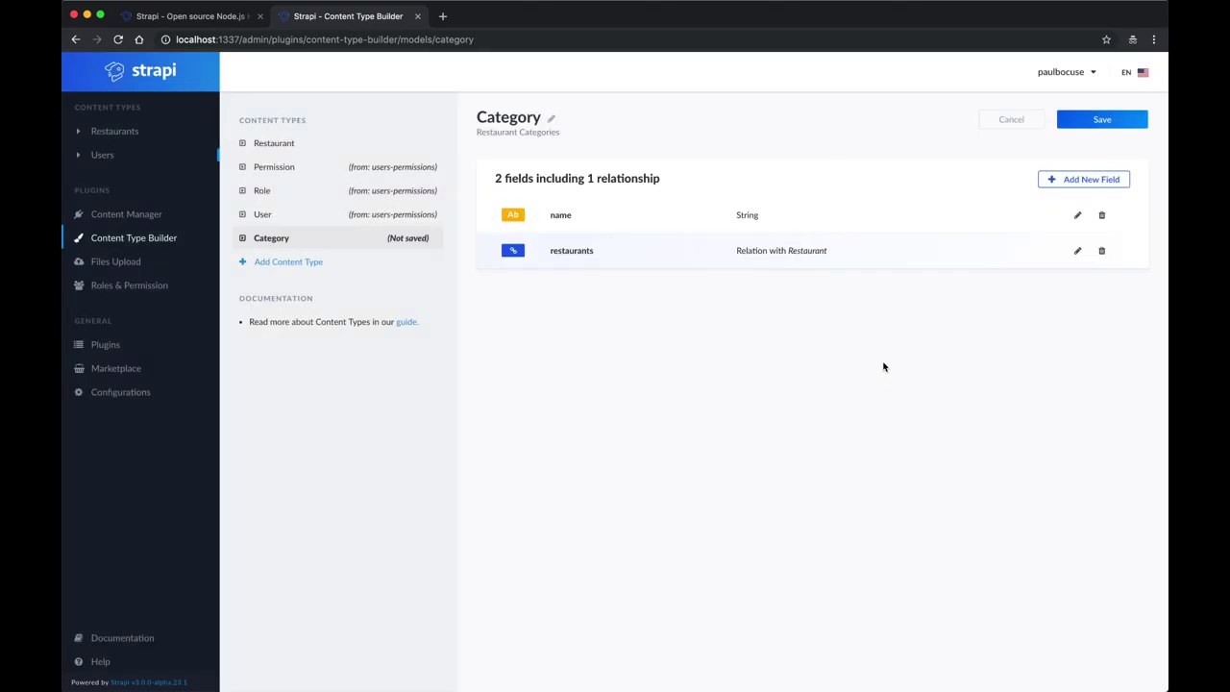
click(1096, 119)
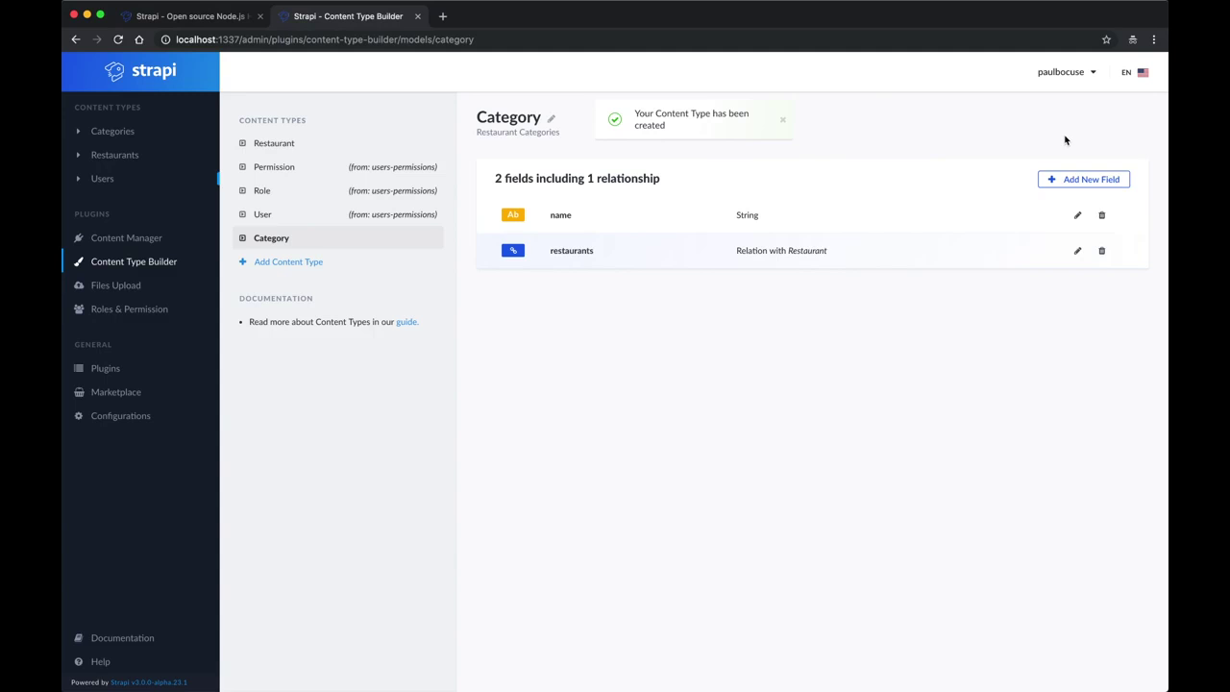
click(140, 78)
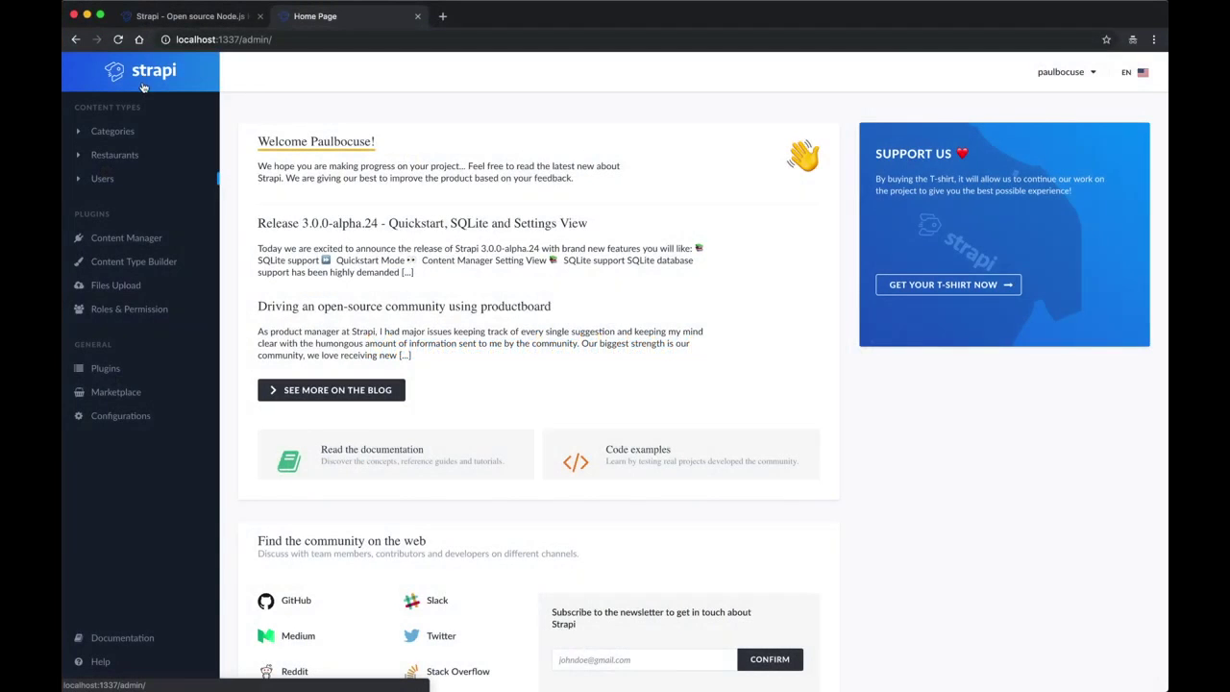
Step: Create and save a 'Strapi Restaurant' entry with a pasted cosy-restaurant description
click(130, 157)
click(1093, 122)
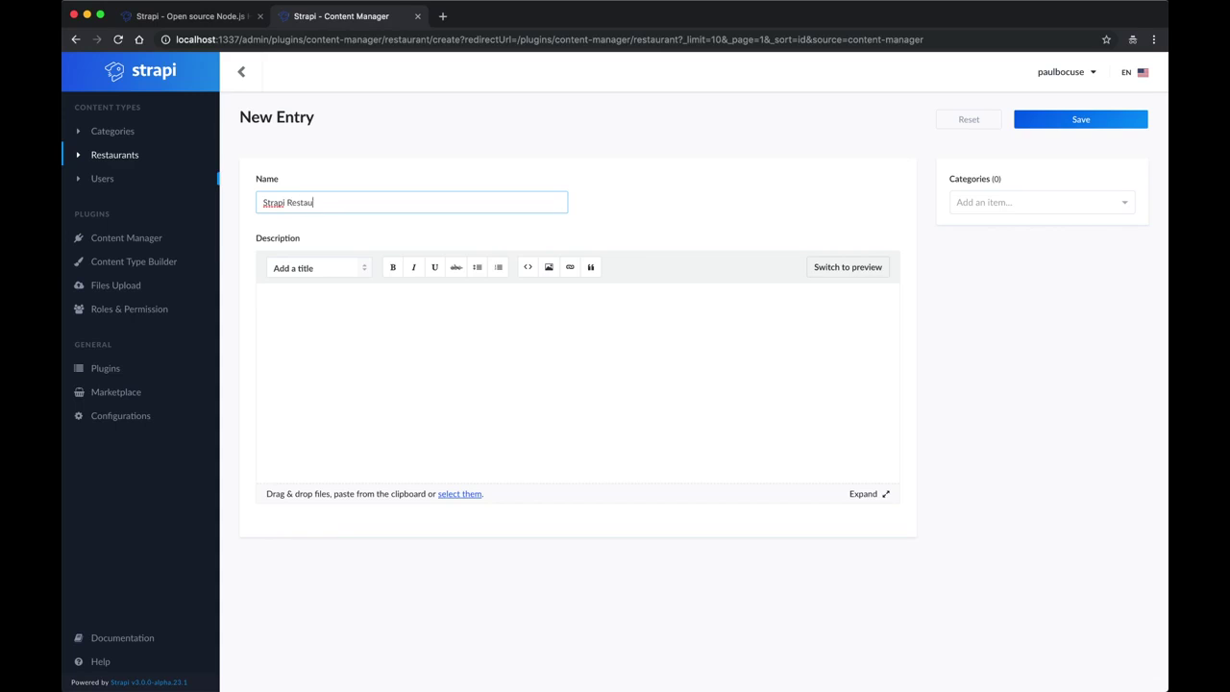
click(427, 309)
text(Strapi restaurant is a cosy restaurant delivering one of the very fastest and nicest dining experiences in the world, combining nods to tradition with fierce modernity, warmth with daring.)
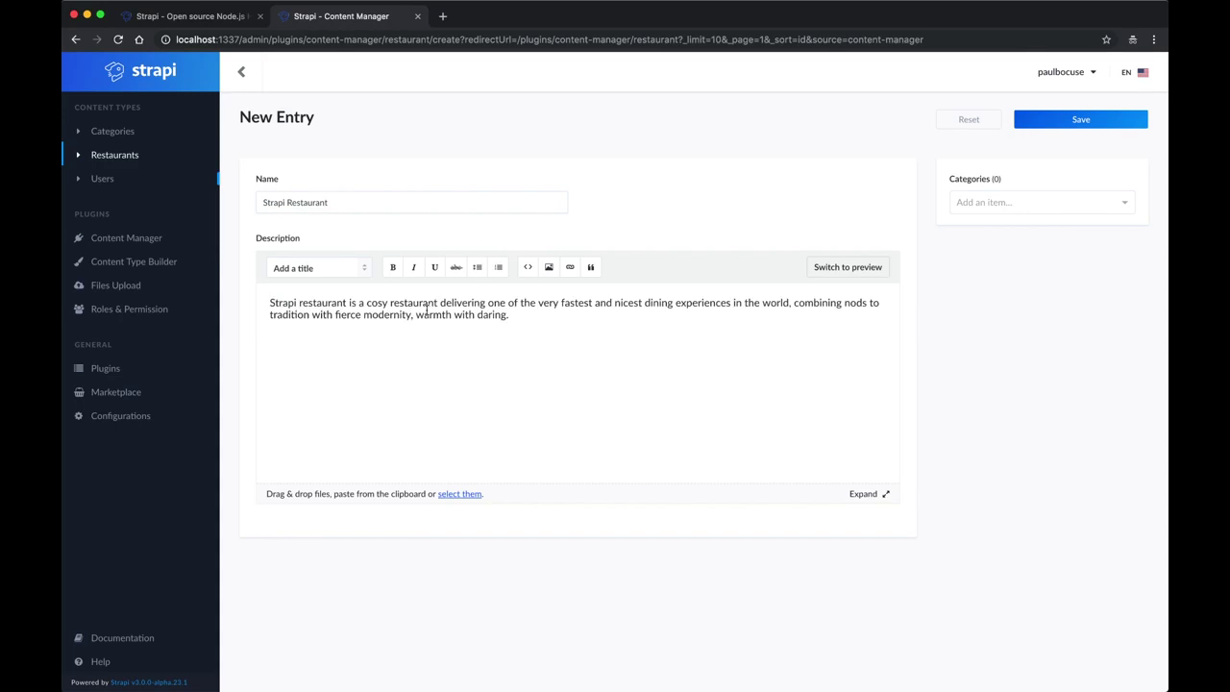
click(1090, 122)
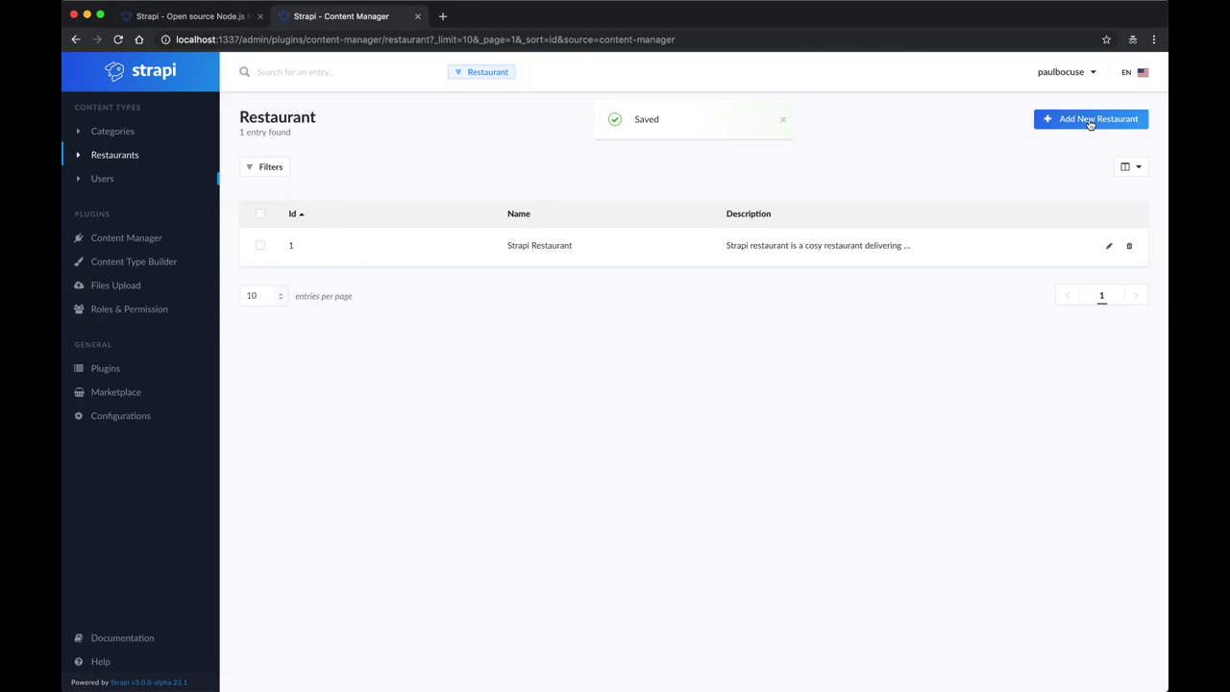
click(140, 84)
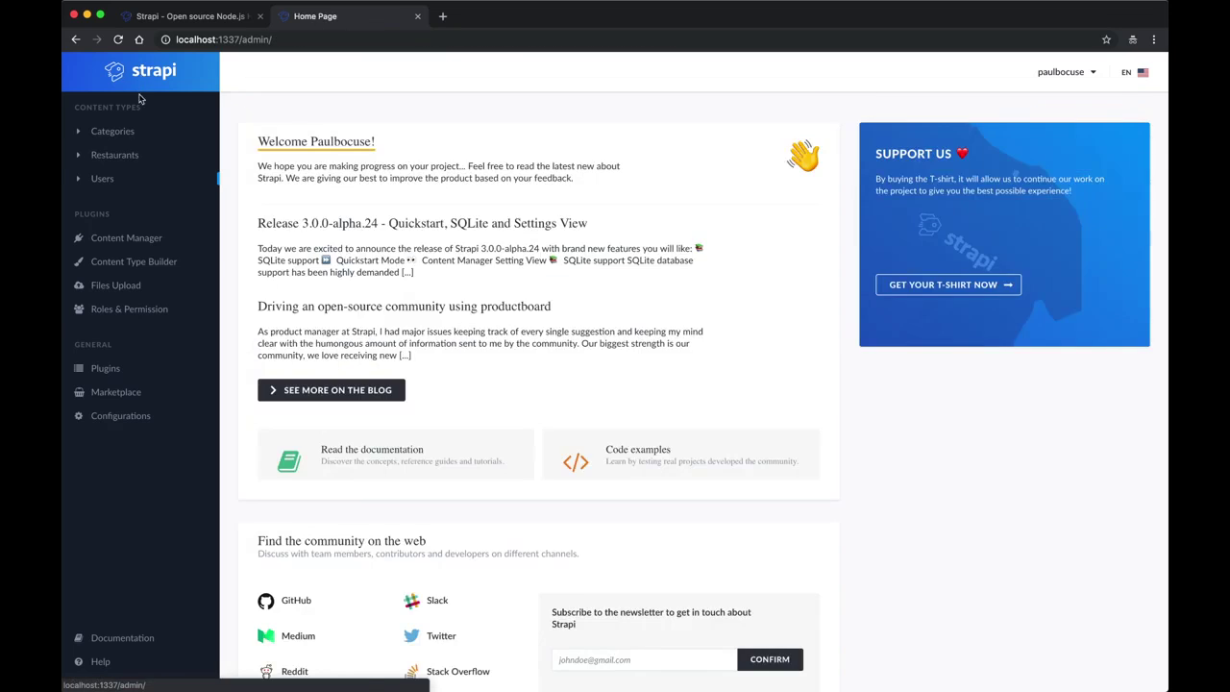
Step: Create and save an 'Italian' category linked to Strapi Restaurant
click(115, 130)
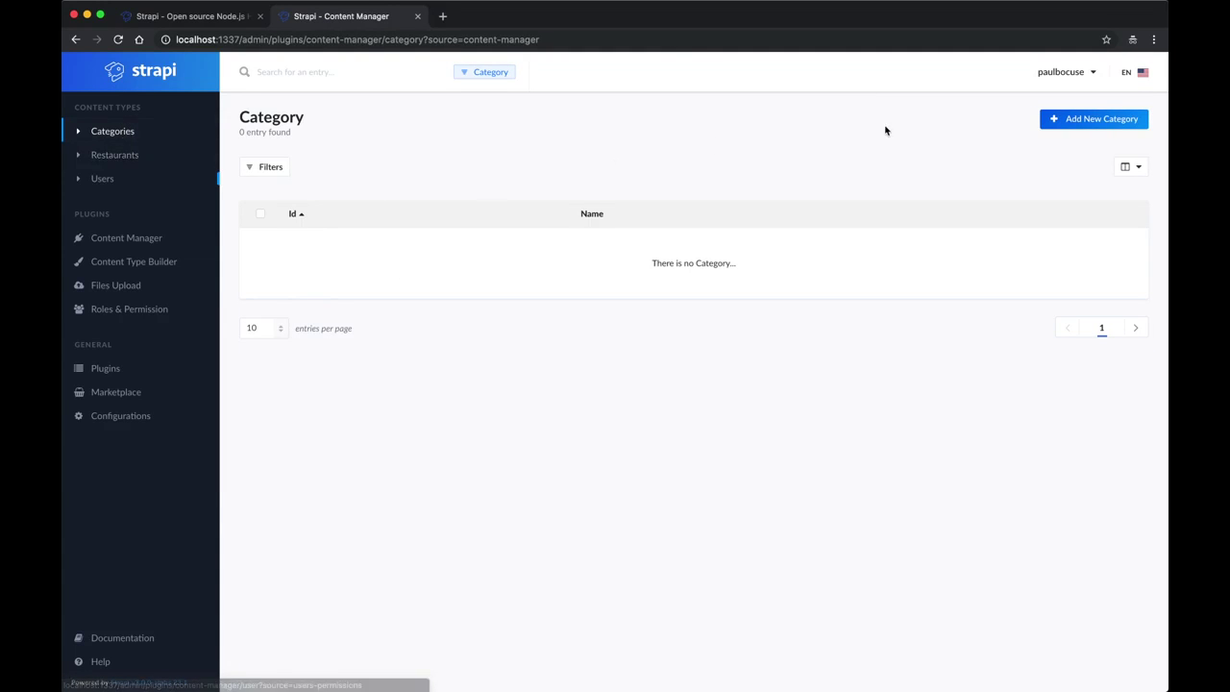
click(1058, 123)
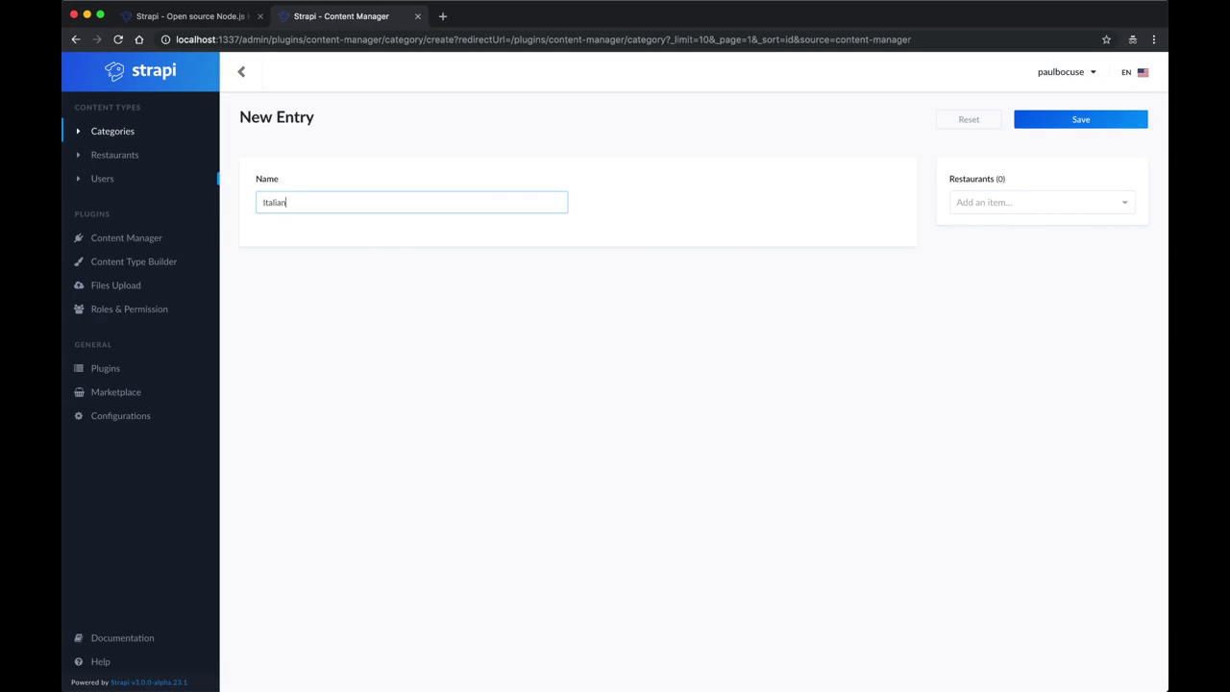
click(996, 204)
click(994, 229)
click(1060, 121)
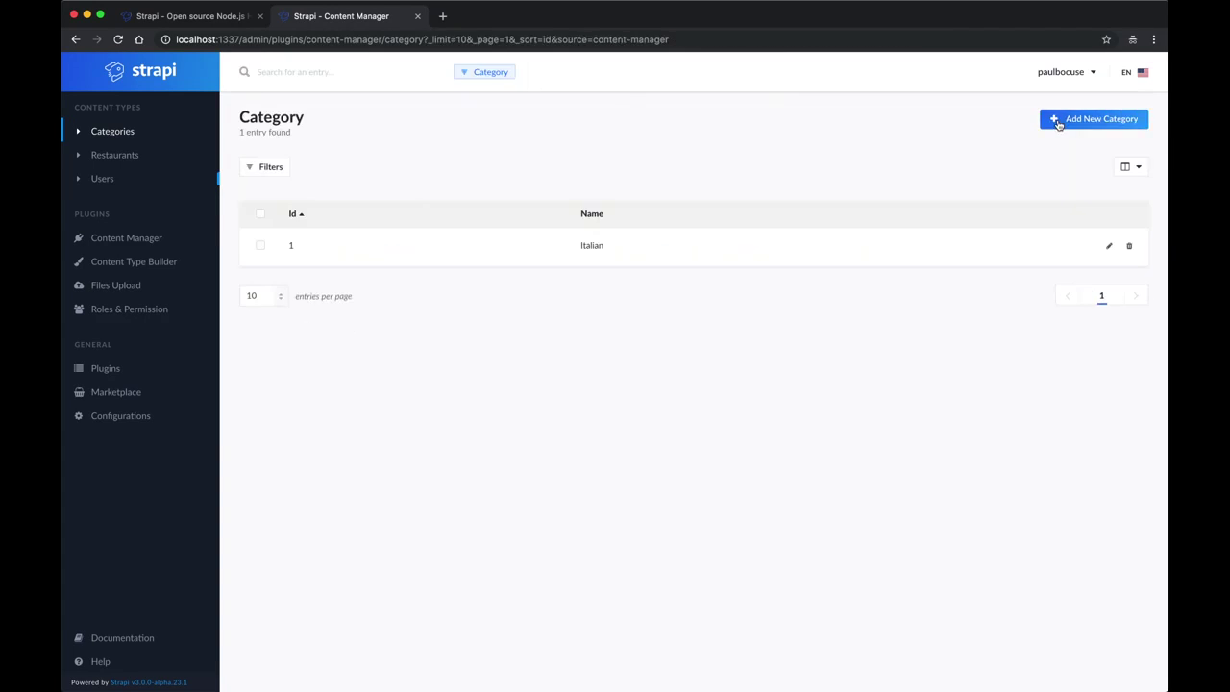
Step: Create and save a 'Contemporary' category linked to Strapi Restaurant
click(1084, 118)
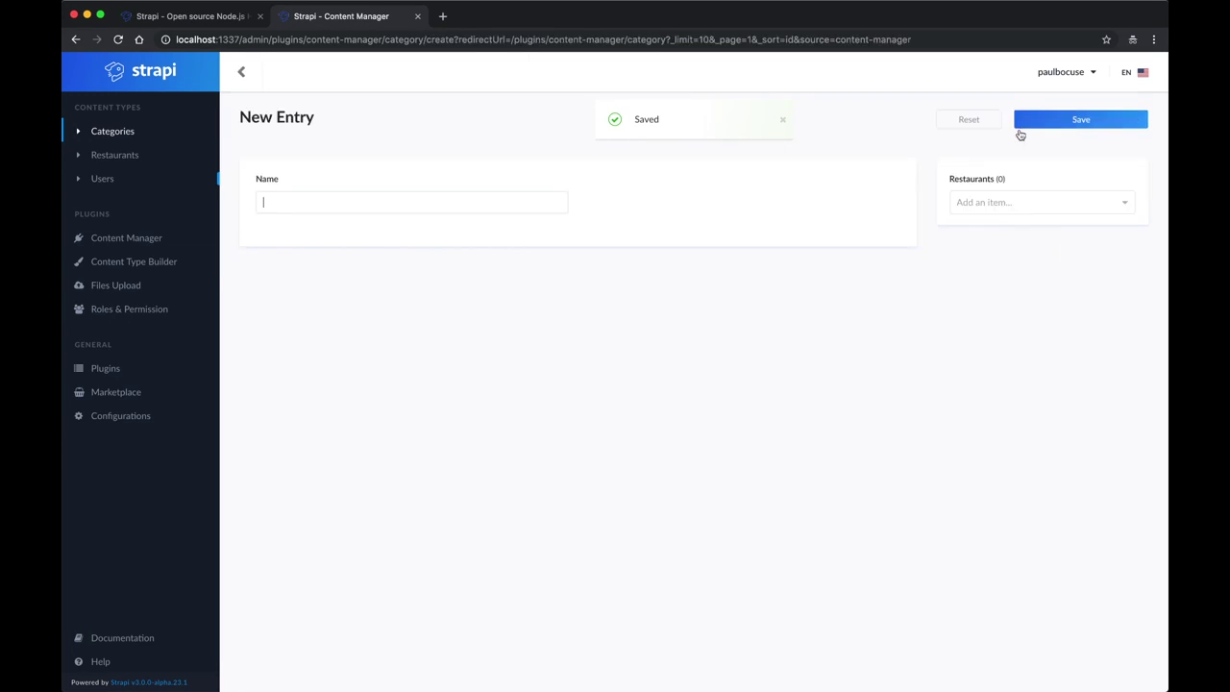
text(Contemporary)
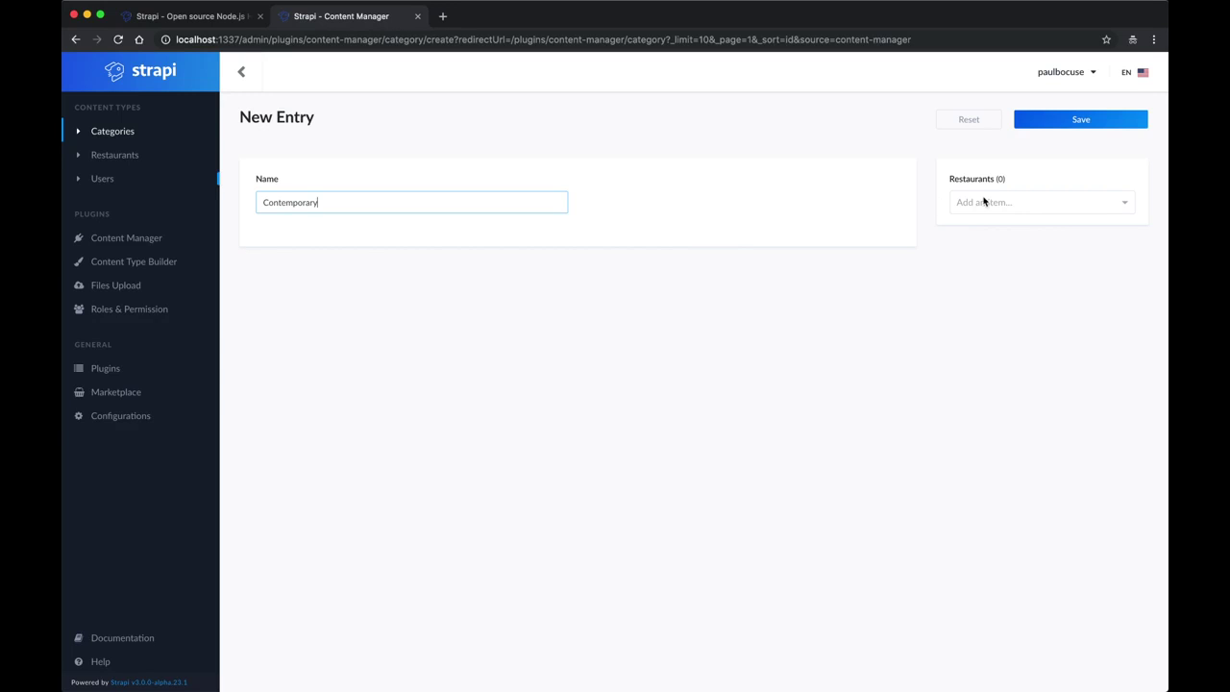
click(984, 201)
click(984, 228)
click(1080, 125)
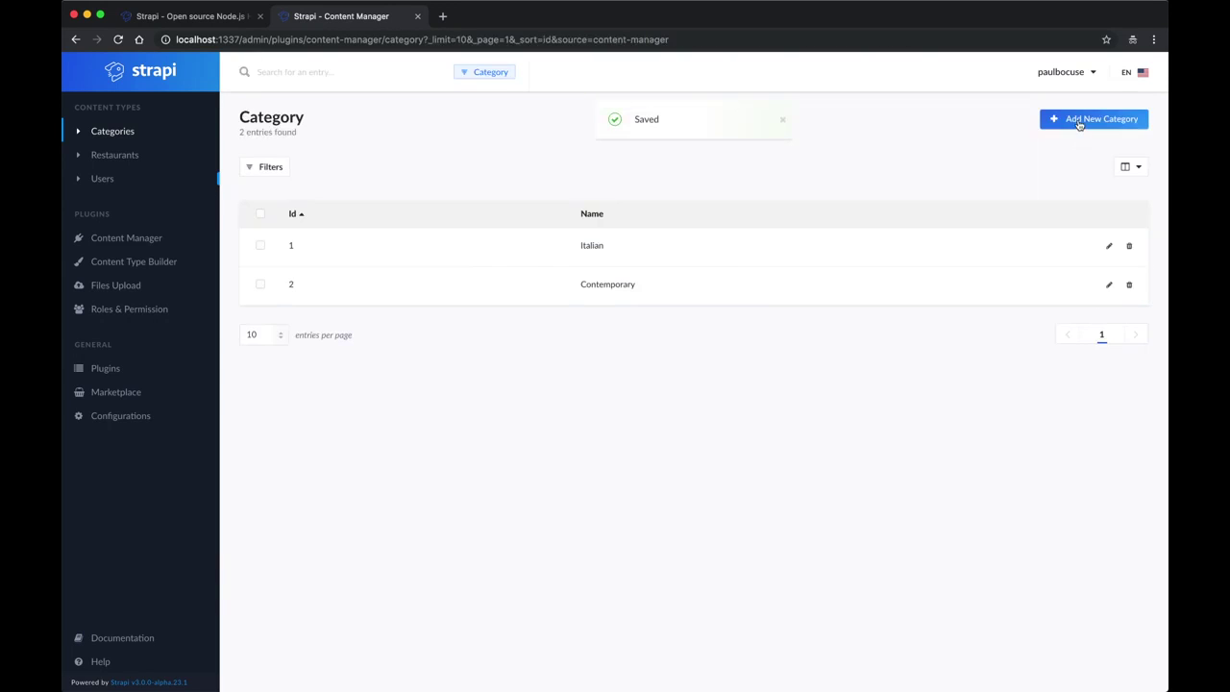
click(161, 81)
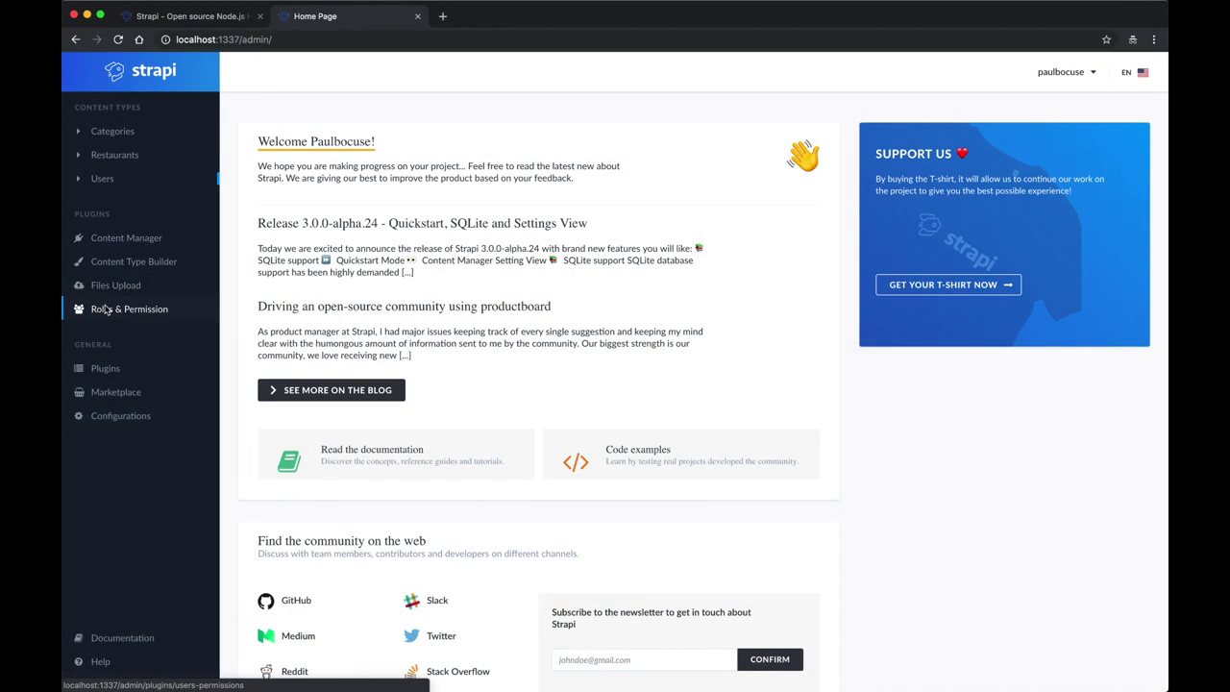
Step: Grant the Public role the Restaurant 'find' permission (GET /restaurants) and save
click(106, 308)
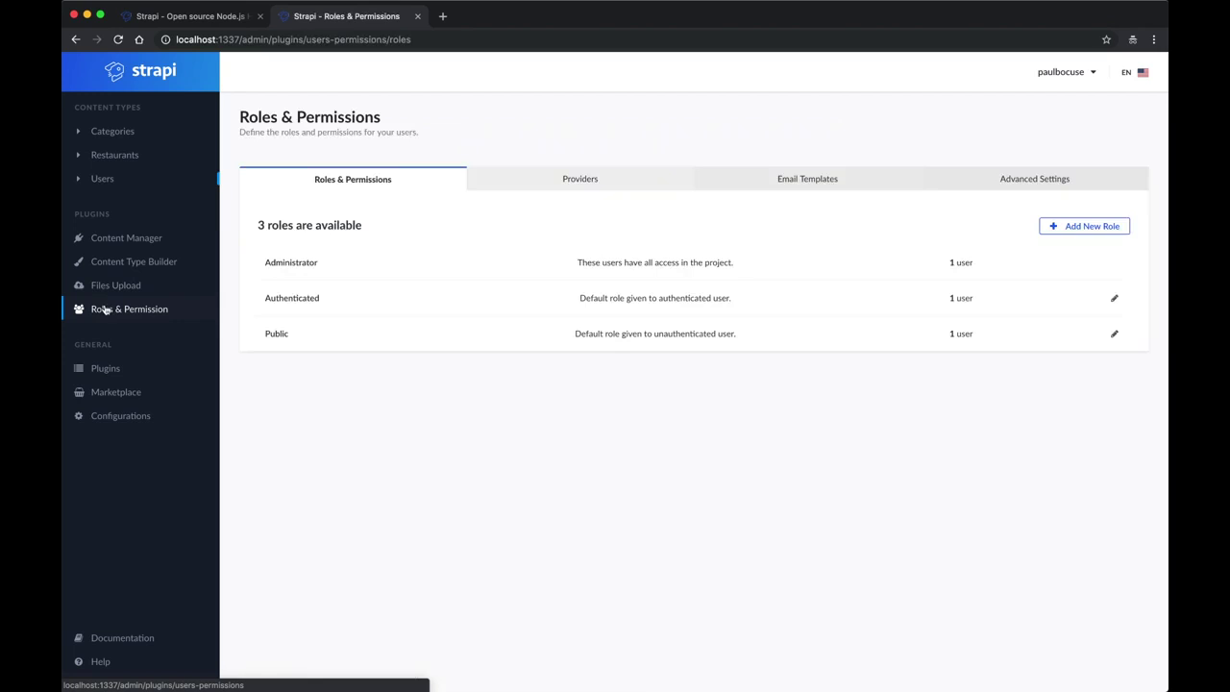
click(288, 339)
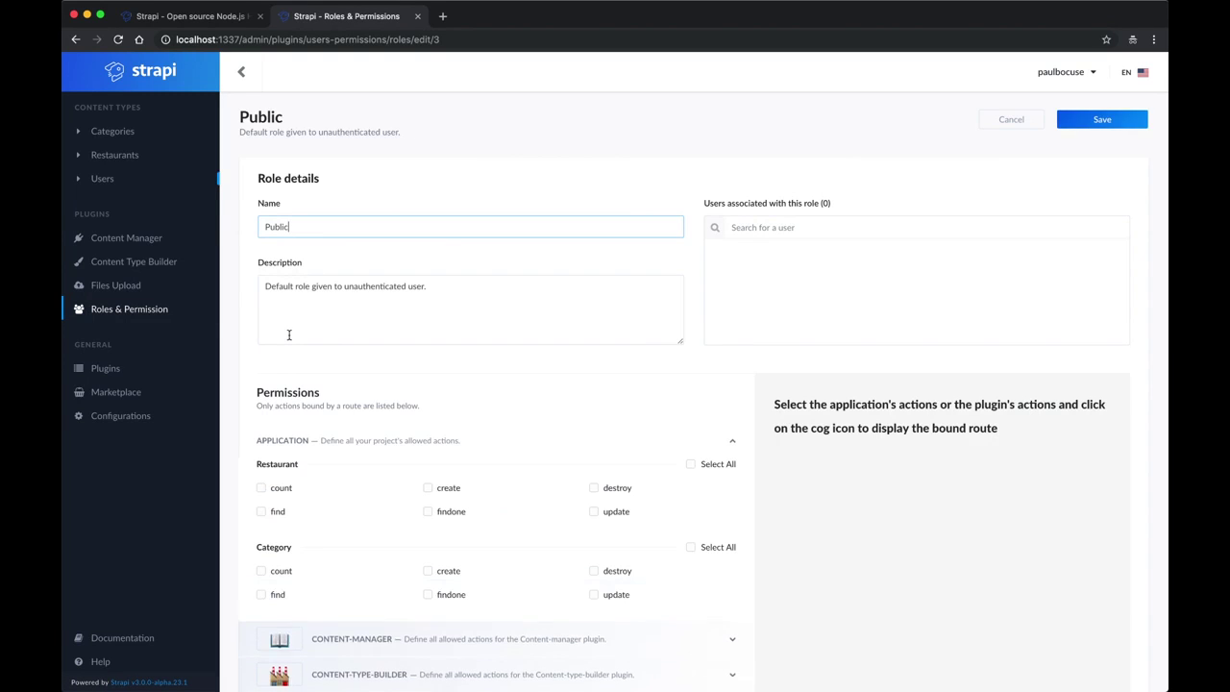
click(261, 513)
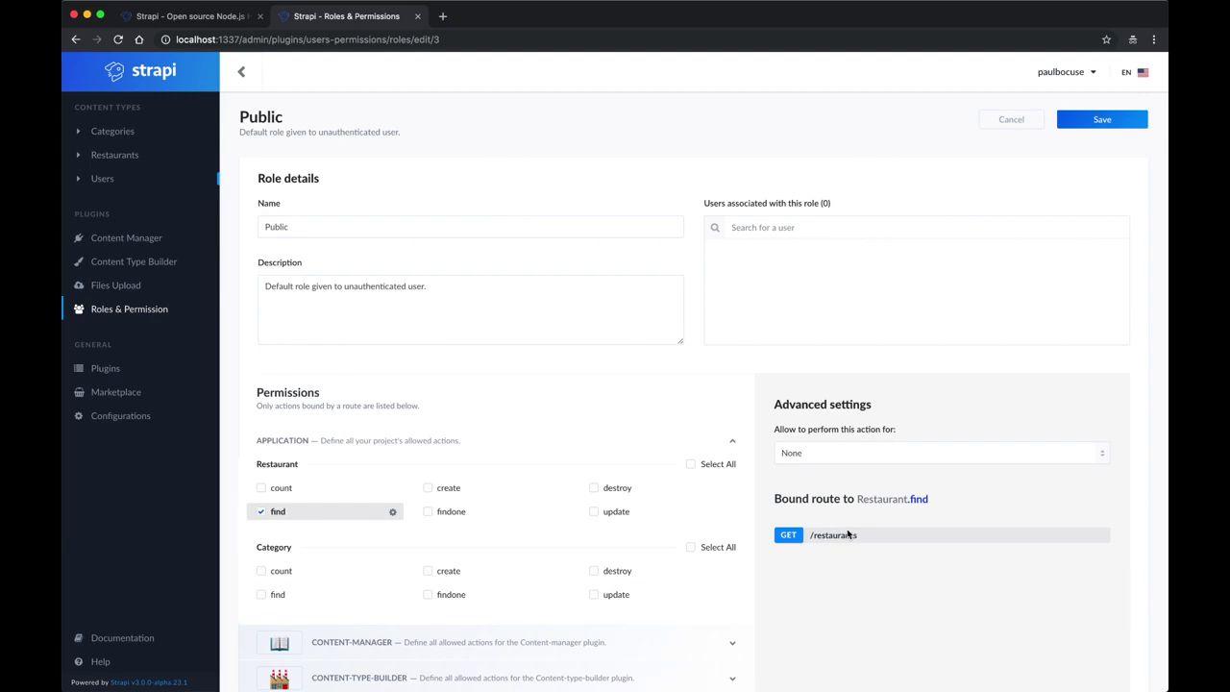
click(1097, 123)
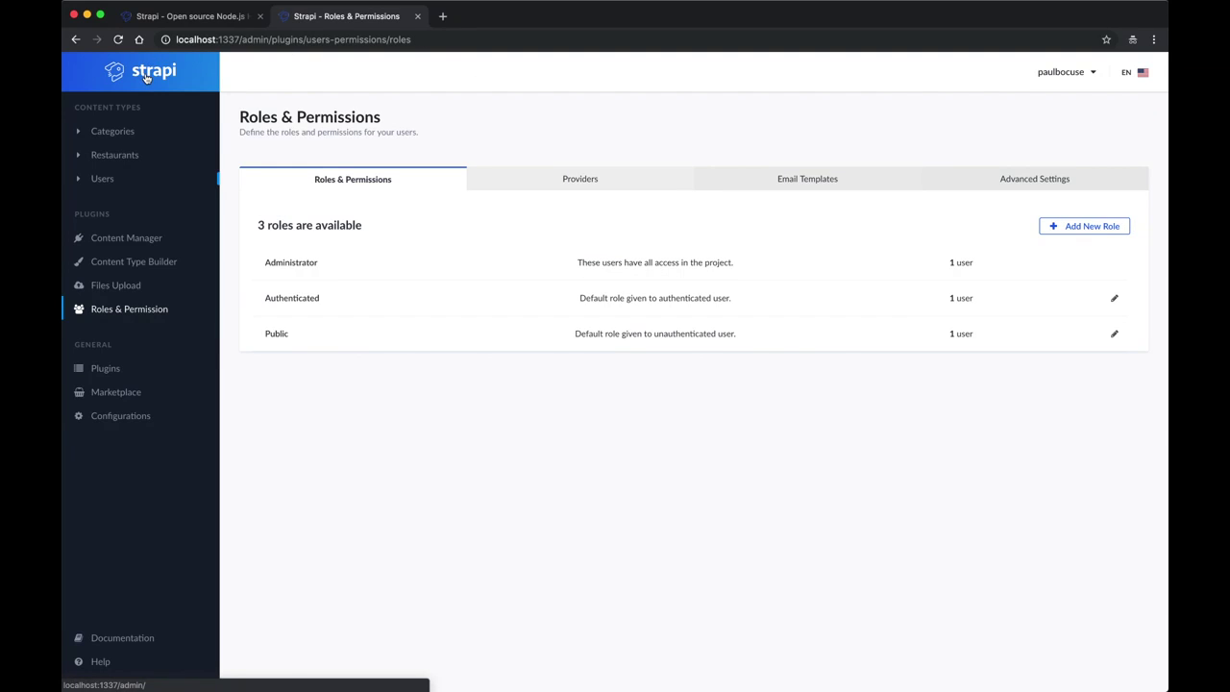
click(144, 77)
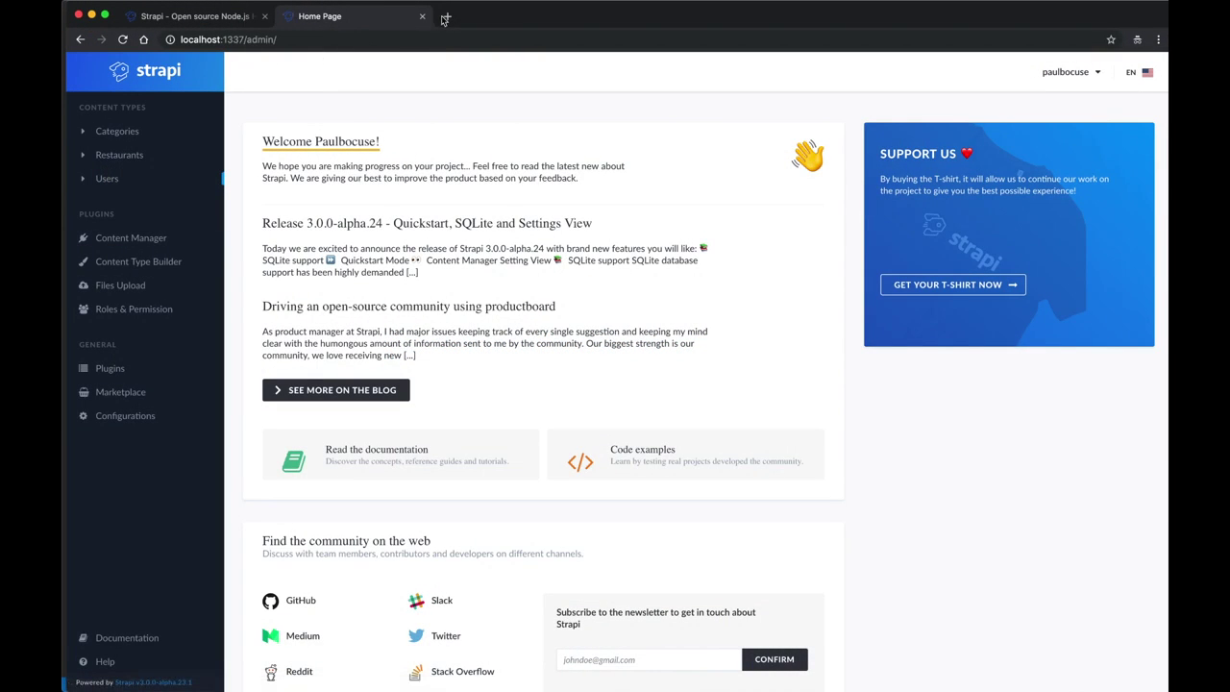
Step: Load localhost:1337/restaurants in a new tab to view the restaurant JSON with Italian and Contemporary categories
click(445, 17)
text(loc)
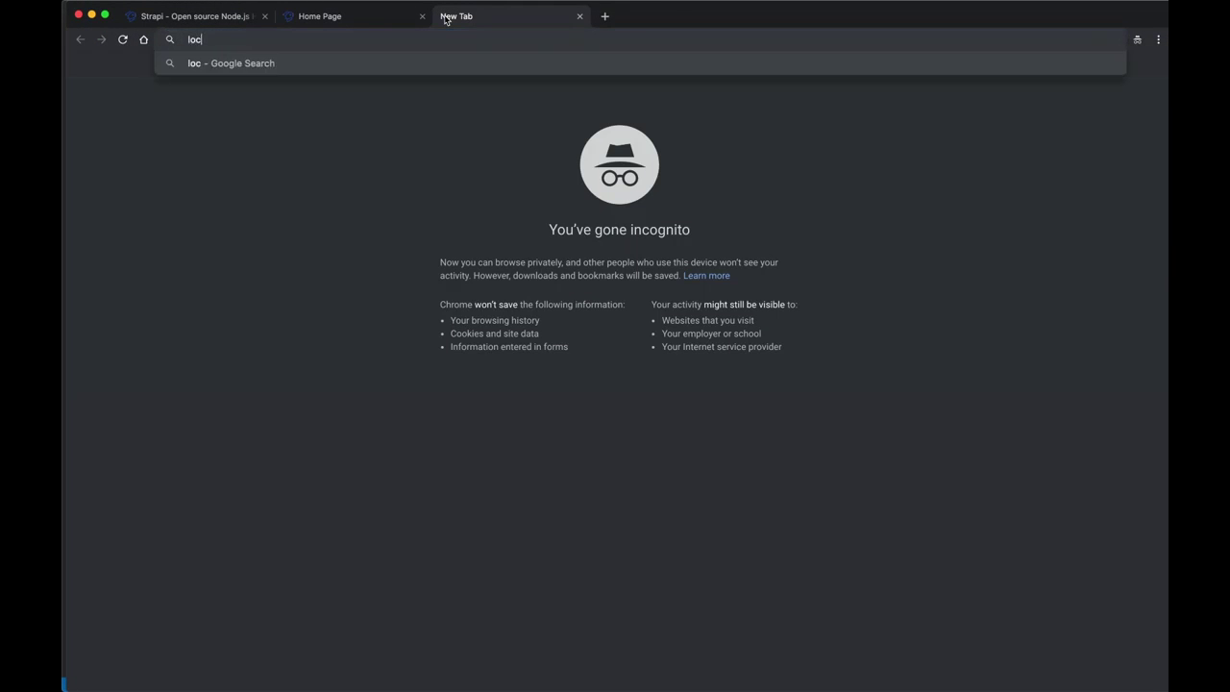
text(alhost:1)
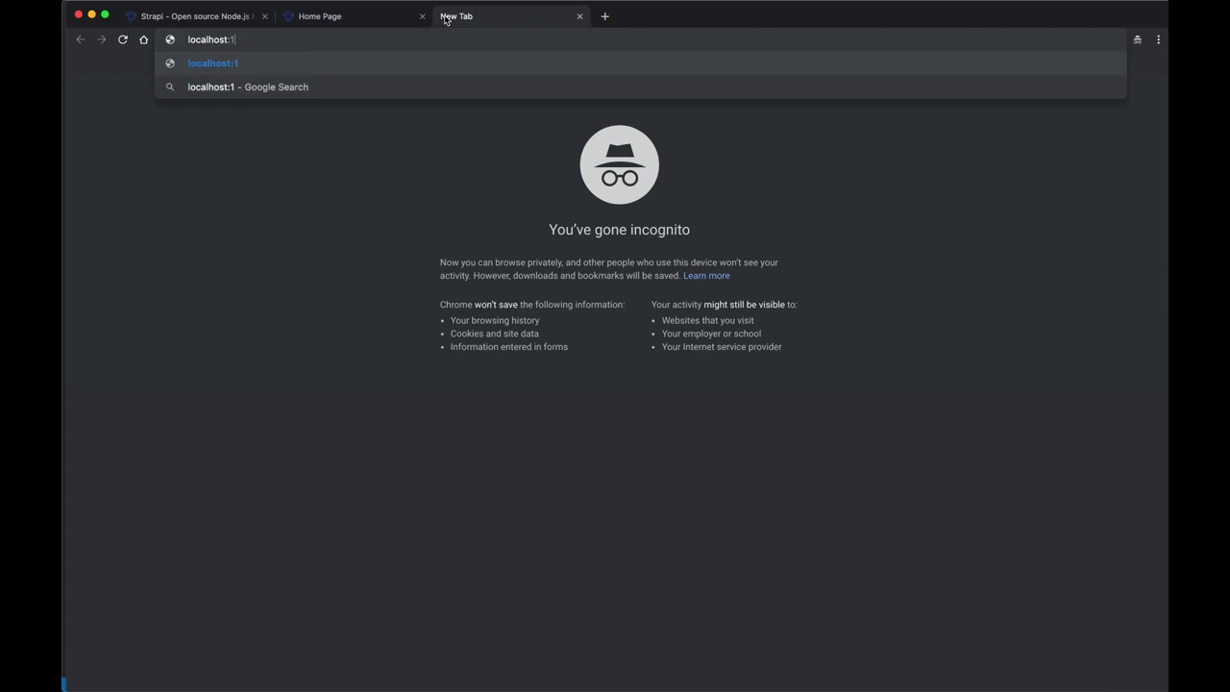
text(337/restaurants)
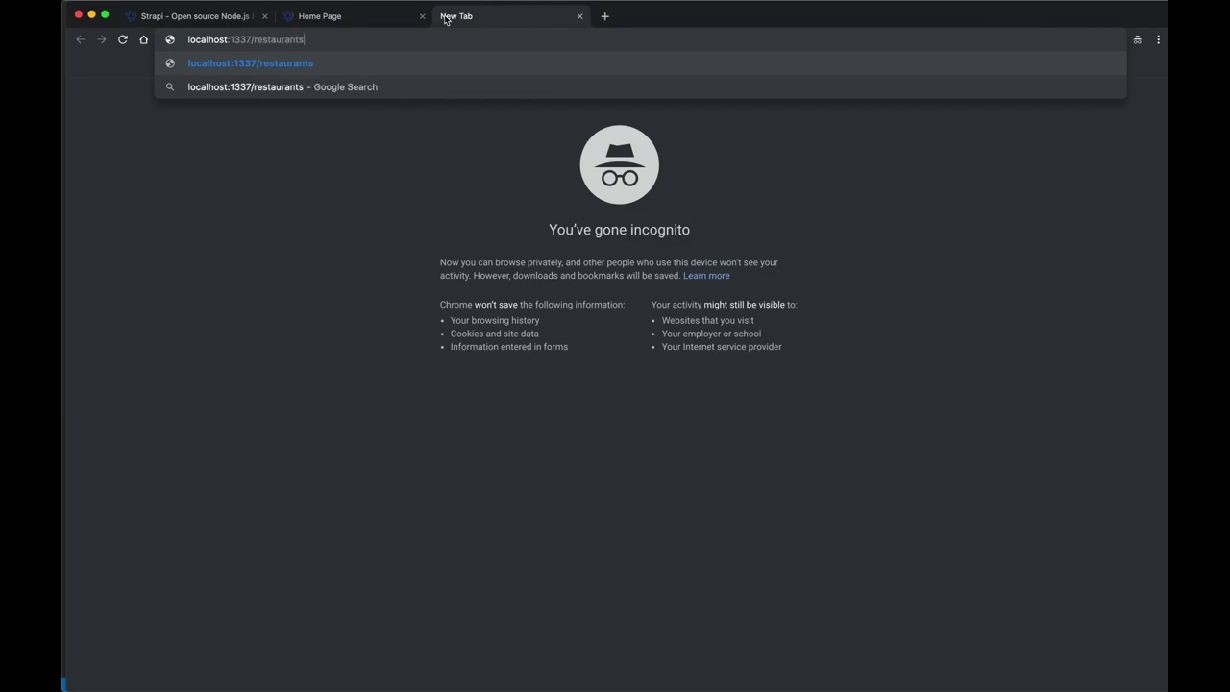
key(Return)
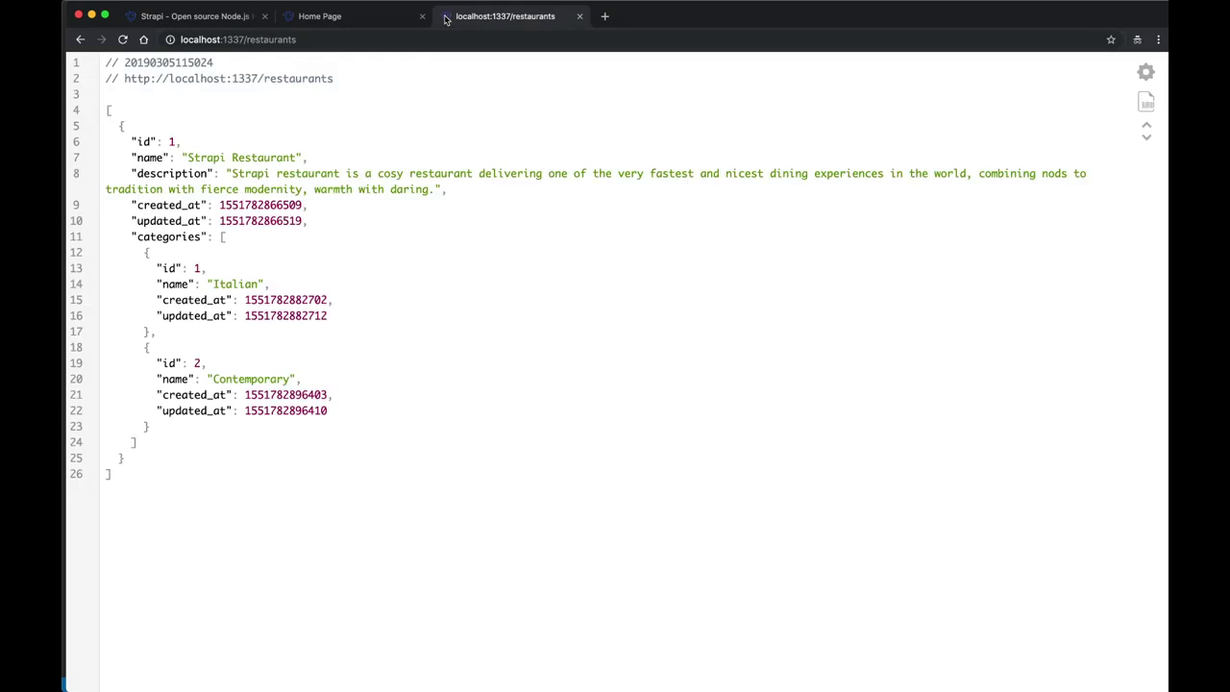